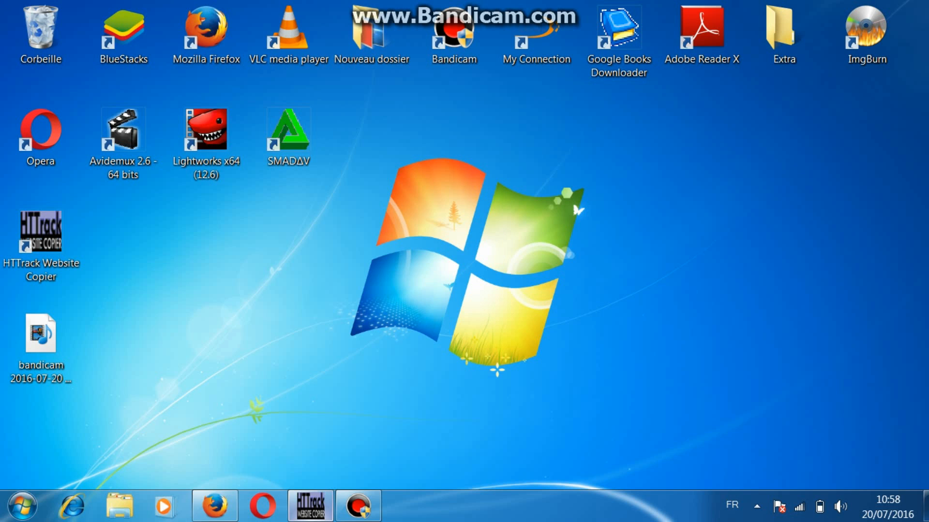
Step: Switch to Firefox and search Google for "httrack"
left_click(215, 506)
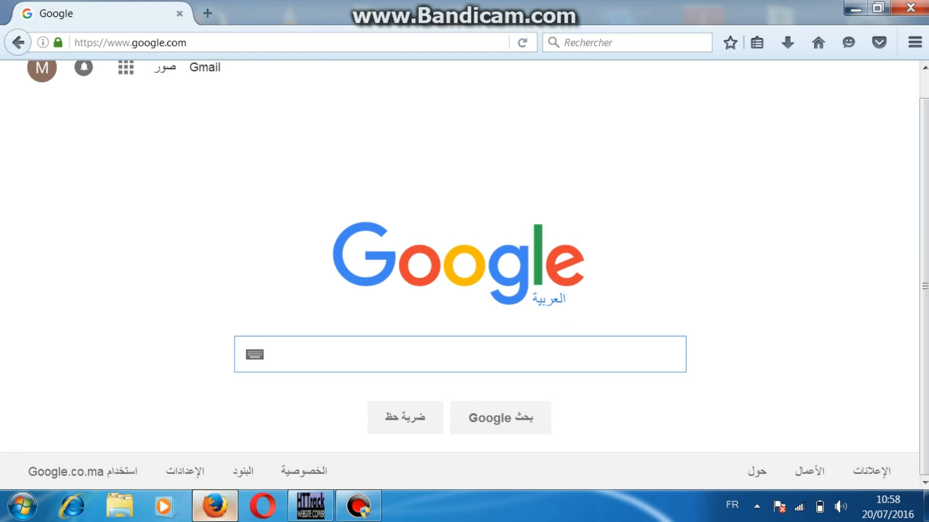
type("httrack")
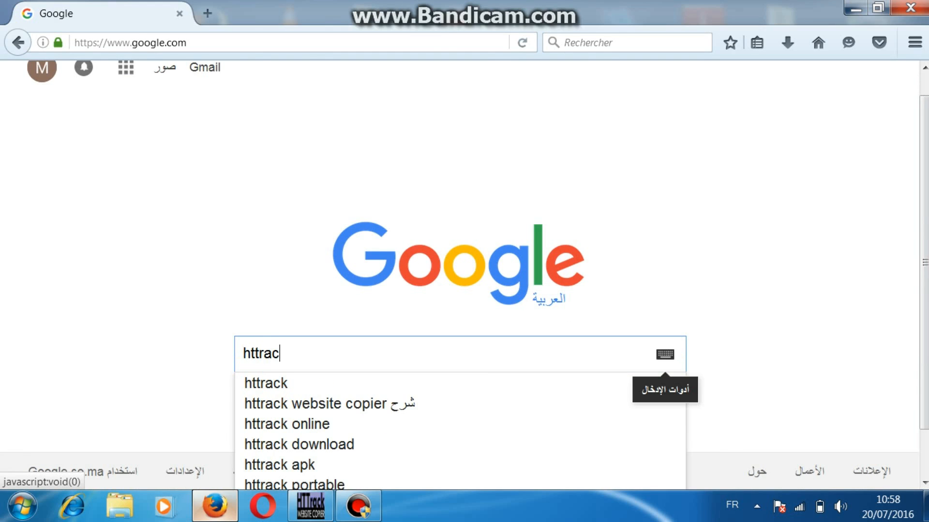
key("Return")
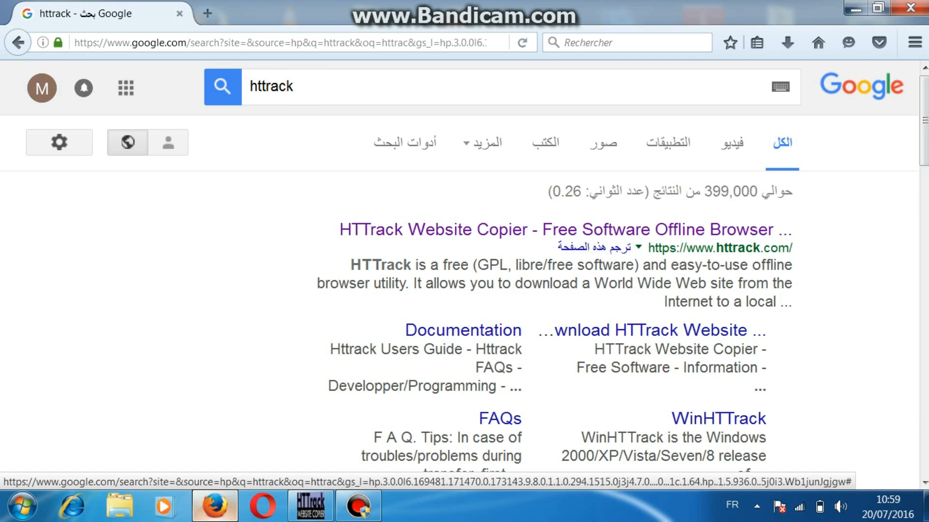
Step: Open the official HTTrack website from the search results and go to its download page
left_click_drag(648, 248, 791, 248)
left_click(668, 230)
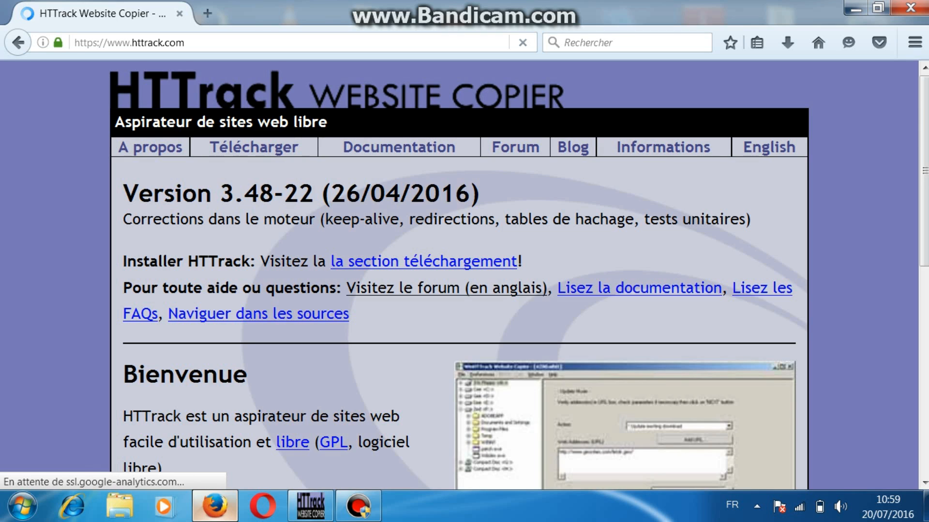
scroll(460, 275, "down", 3)
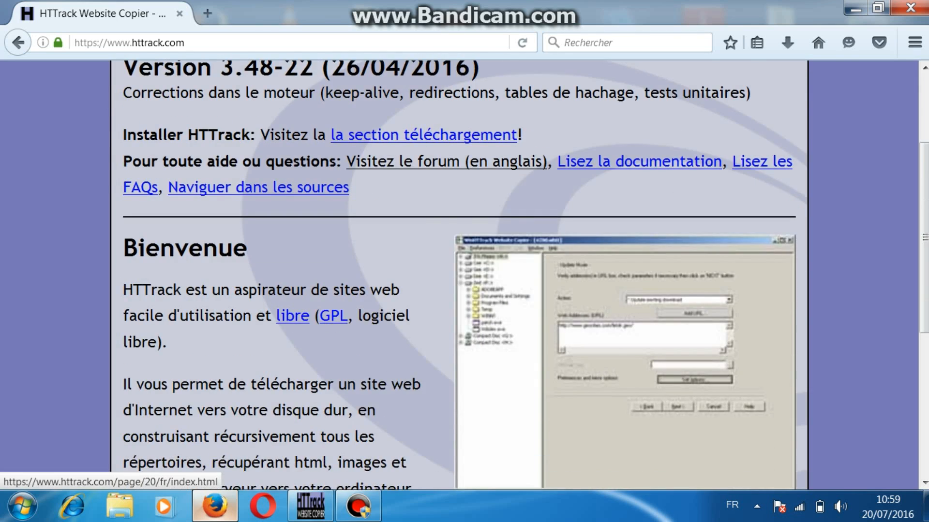
scroll(460, 275, "up", 3)
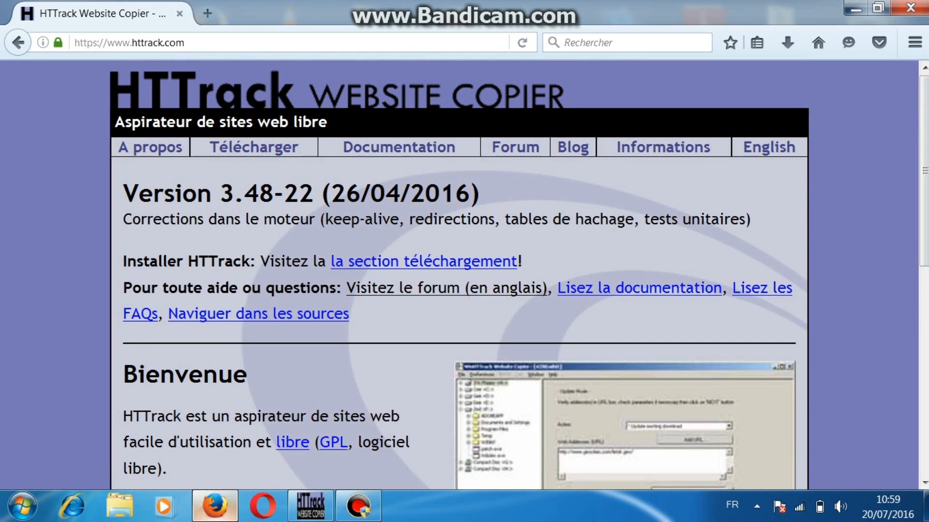
left_click(253, 147)
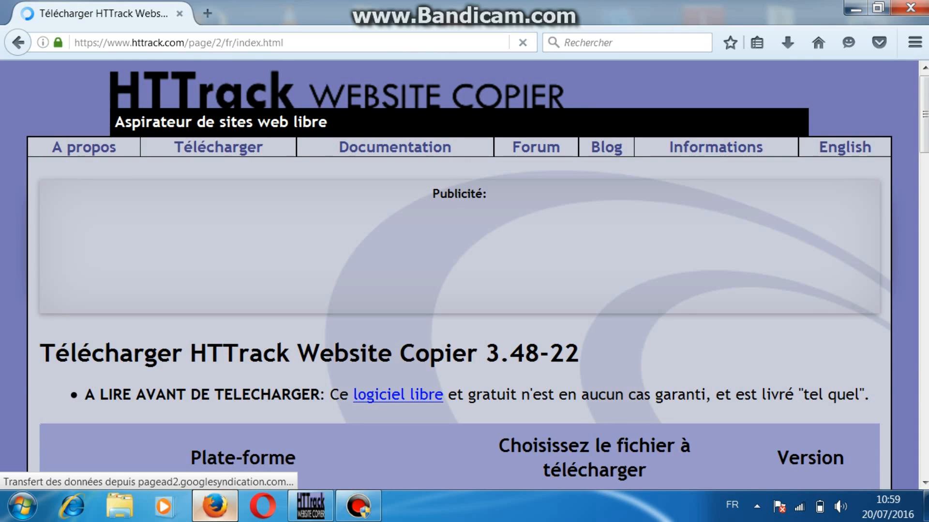
Step: Request the recommended 64-bit installer httrack_x64-3.48.22.exe from the download table and cancel the duplicate download
scroll(459, 266, "down", 3)
scroll(477, 276, "down", 3)
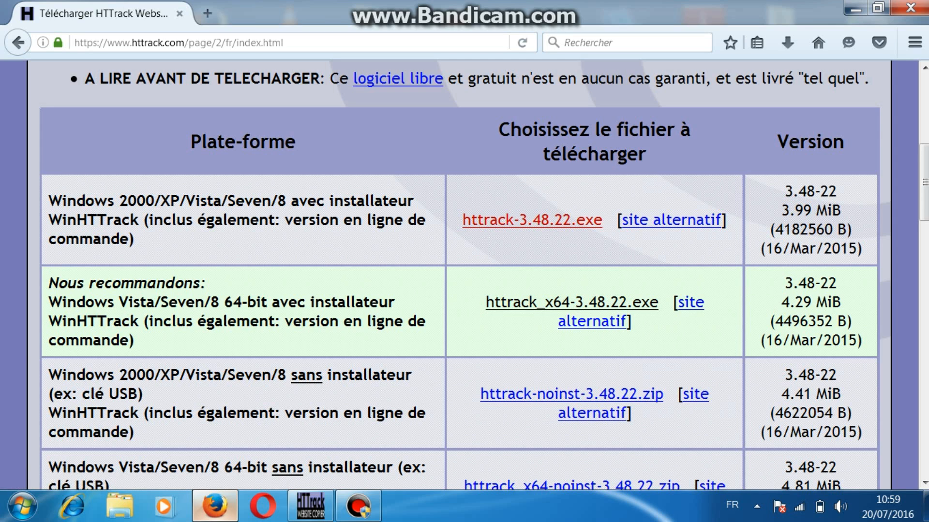
left_click(571, 302)
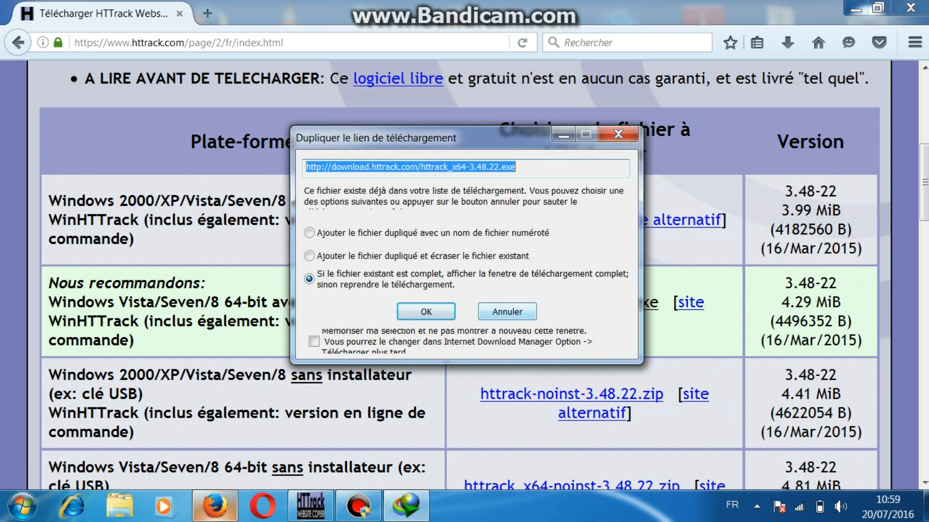
left_click(507, 312)
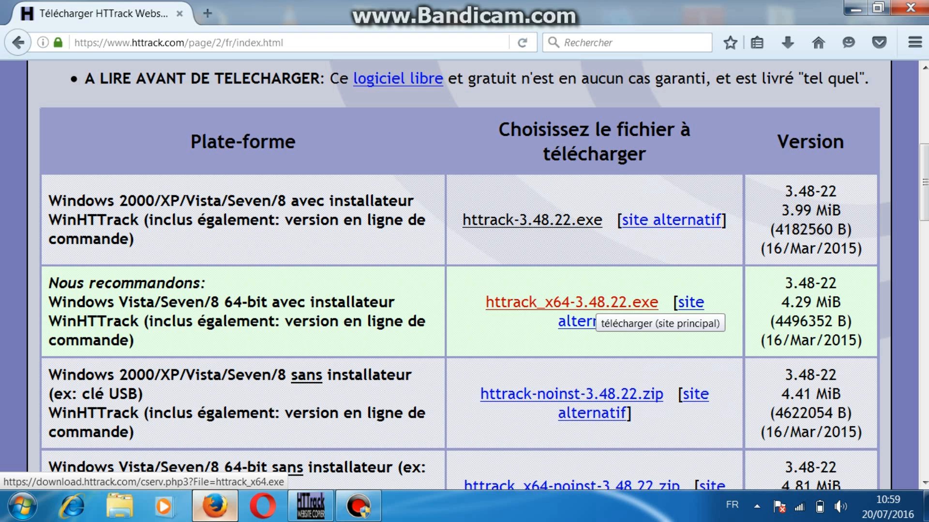
Step: Leave the browser for WinHTTrack Website Copier and start a new project in its wizard
left_click(854, 9)
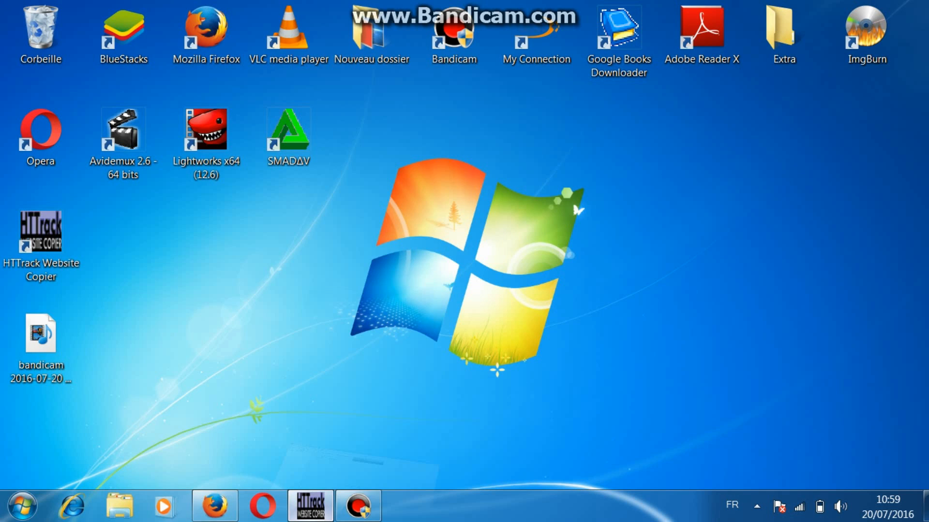
left_click(310, 506)
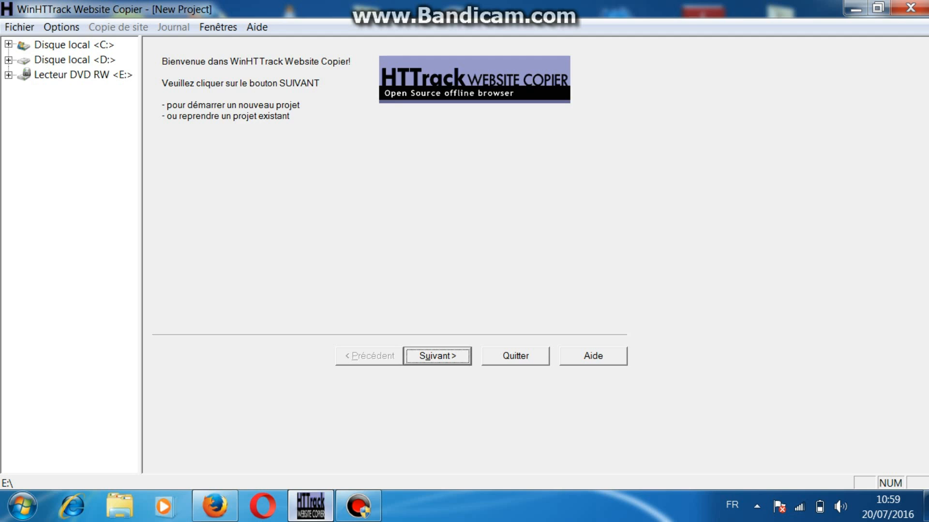
key("Return")
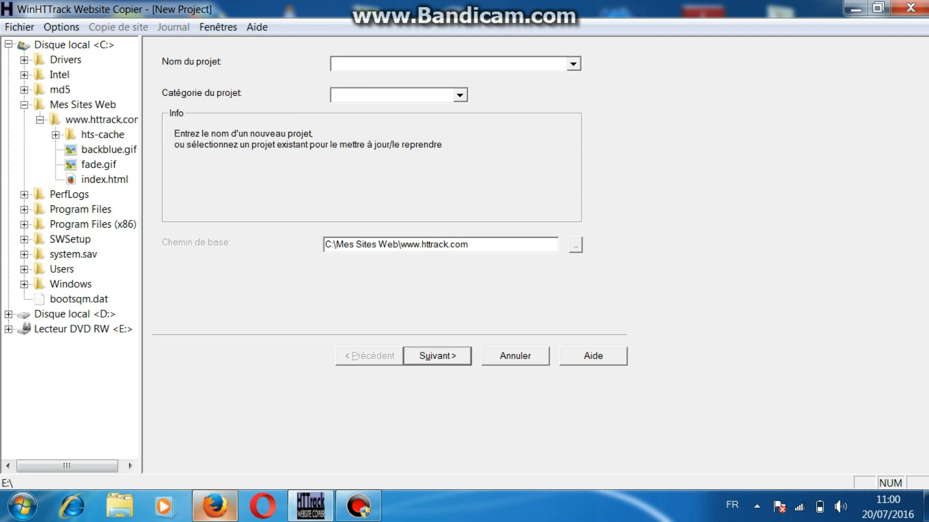
left_click(215, 506)
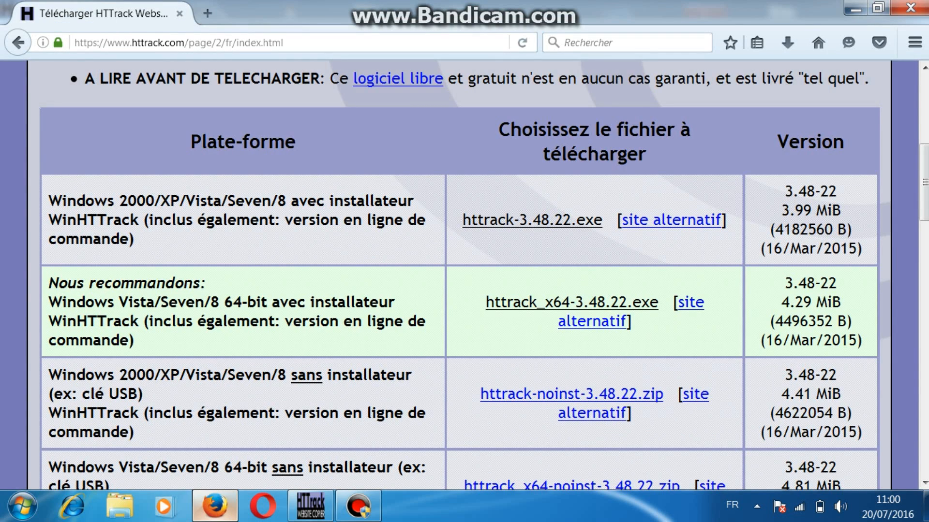
scroll(465, 271, "up", 5)
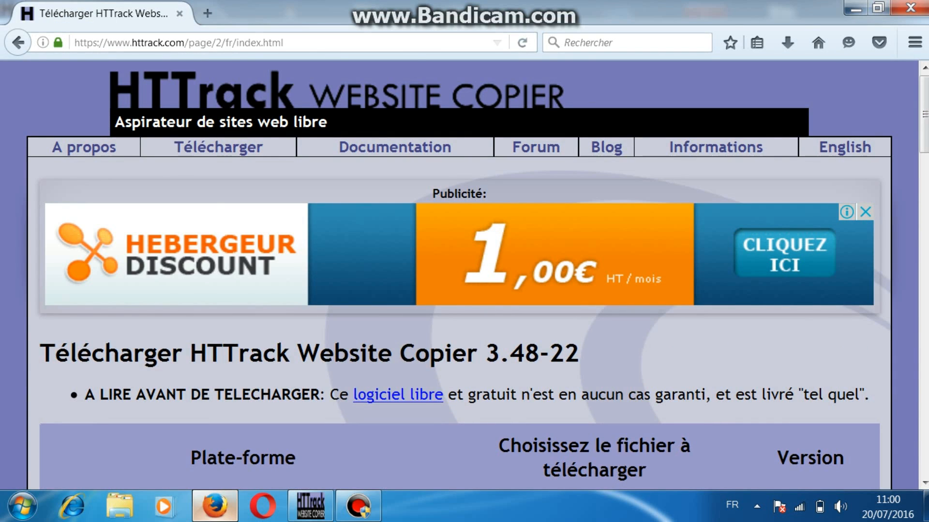
left_click_drag(185, 43, 107, 43)
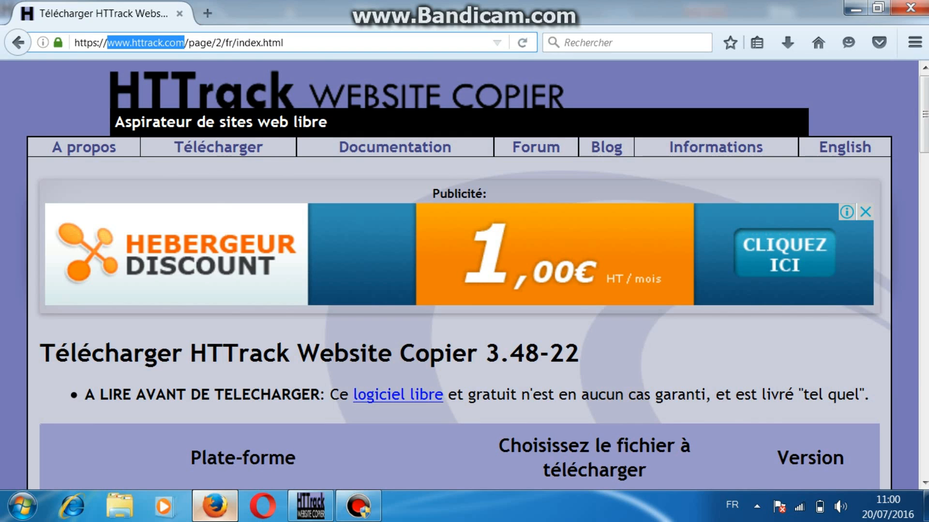
left_click(310, 506)
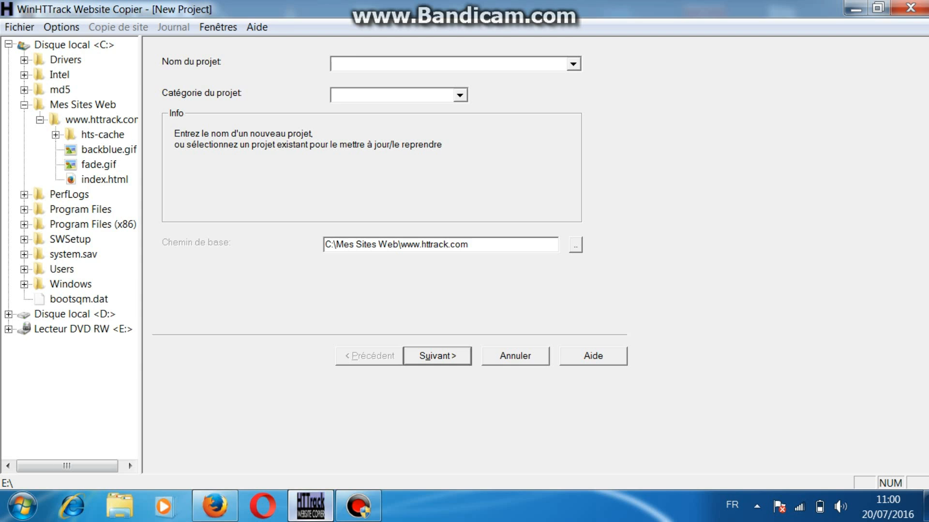
type("httrack")
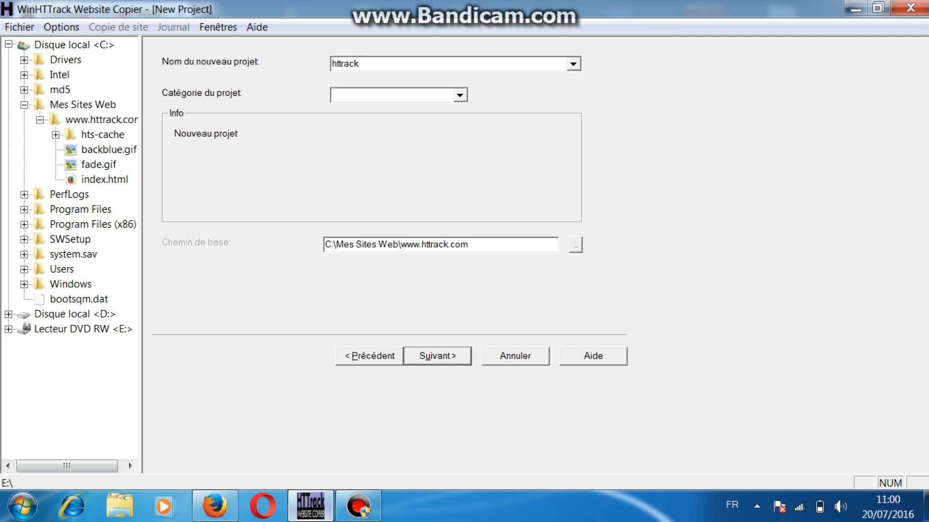
left_click(358, 95)
type("logiciel")
left_click_drag(469, 244, 401, 245)
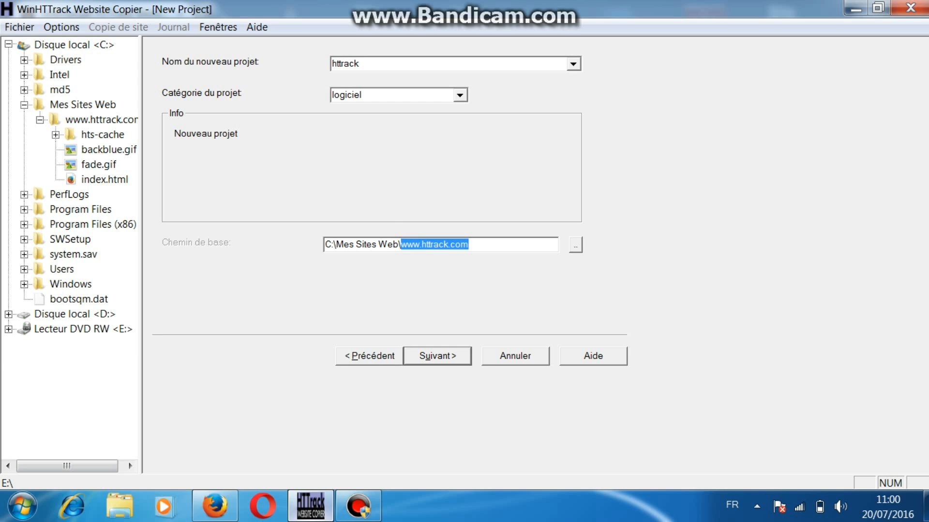
left_click_drag(400, 245, 398, 244)
left_click(469, 245)
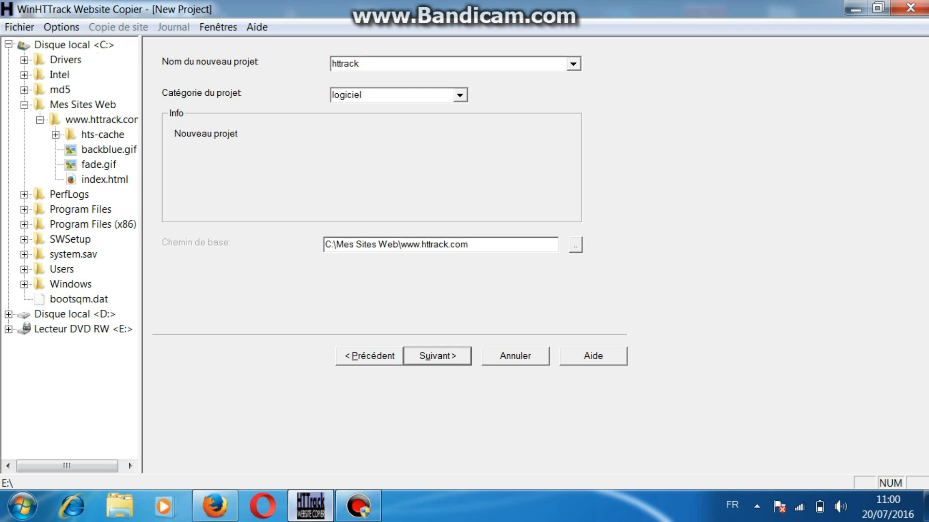
key("Return")
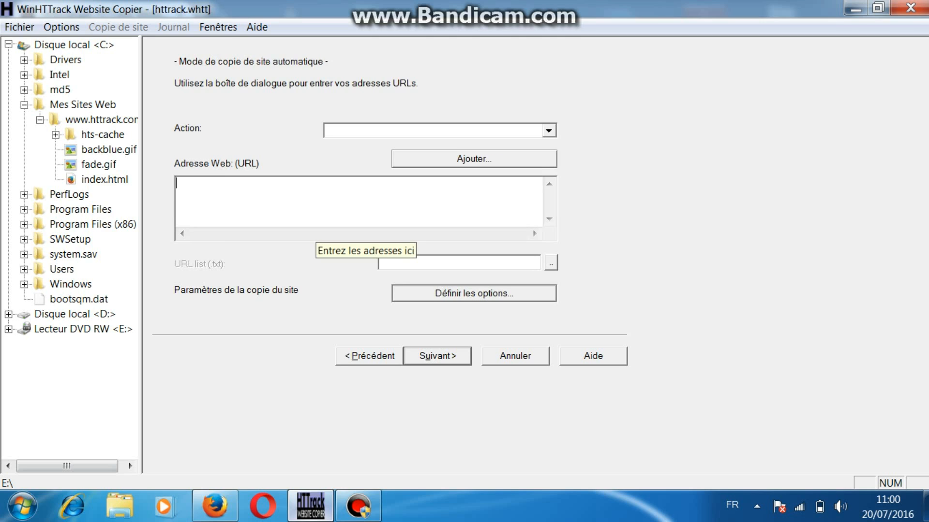
Step: Review the available copy actions for the httrack project, from automatic site copy to updating an existing copy
left_click(548, 131)
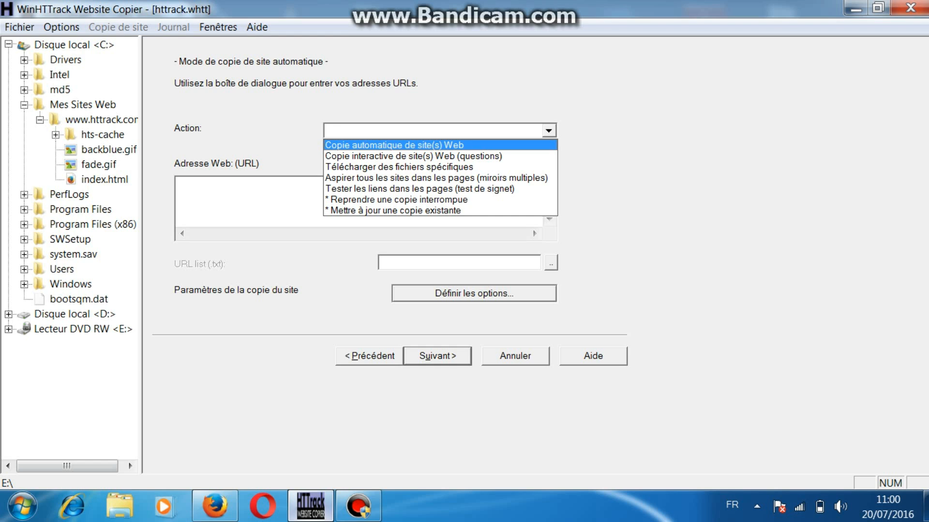
key("Down")
key("Down")
key("Down")
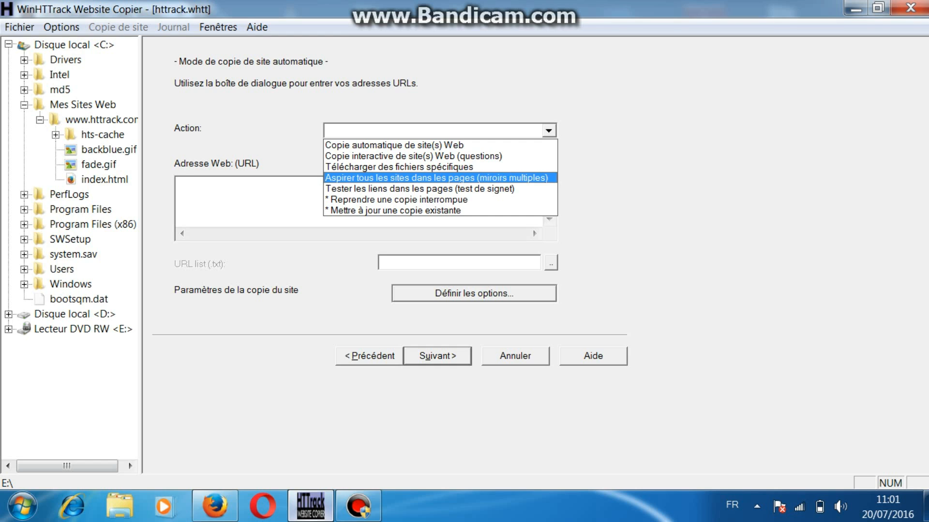
key("Up")
key("Up")
key("Up")
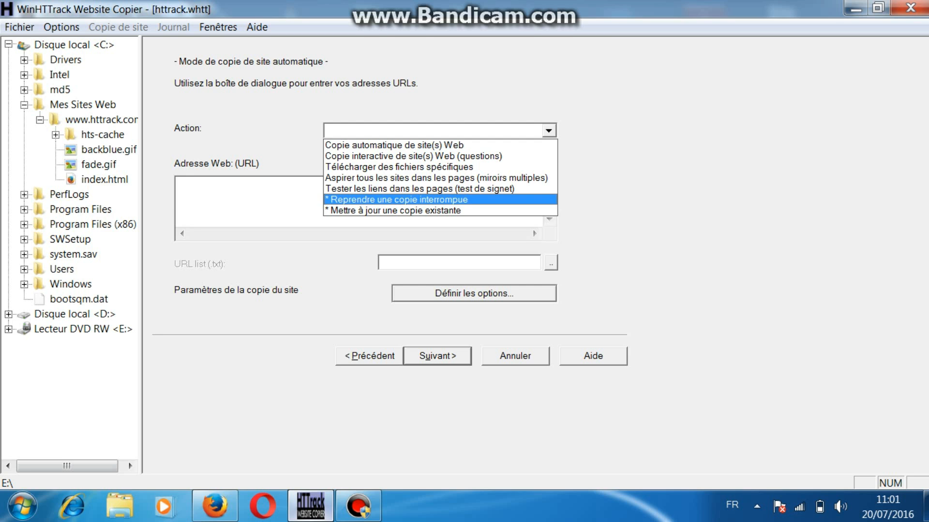
left_click(435, 200)
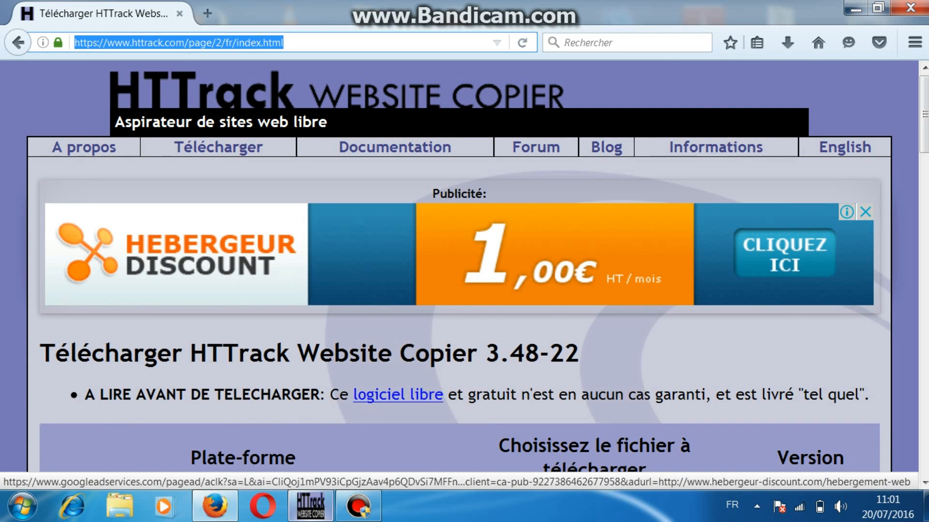
left_click(184, 43)
left_click_drag(184, 42, 107, 42)
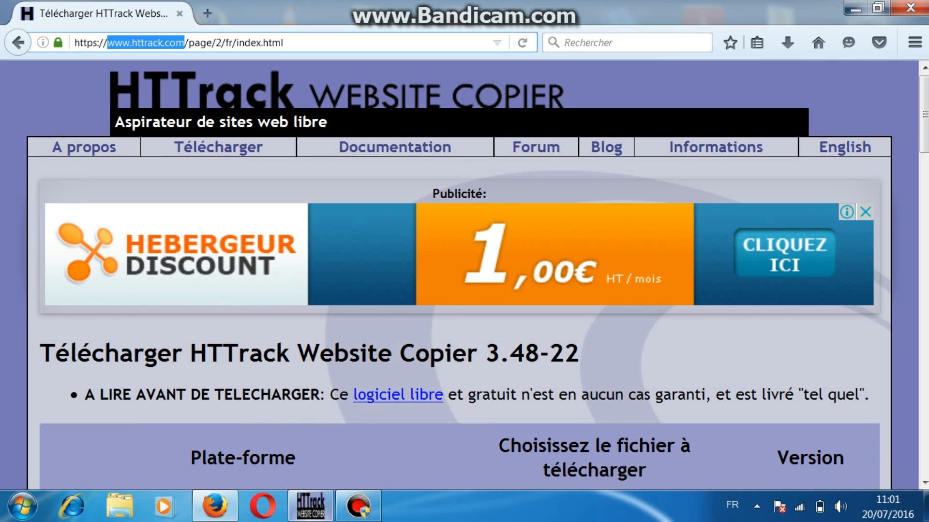
Step: Back in WinHTTrack, set the project's action to "Copie automatique de site(s) Web"
left_click(311, 506)
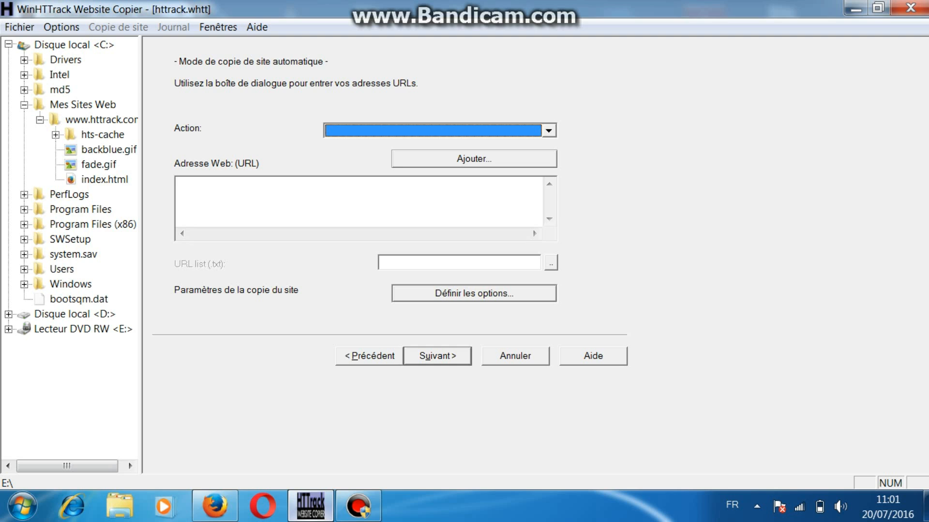
left_click(548, 130)
left_click(436, 145)
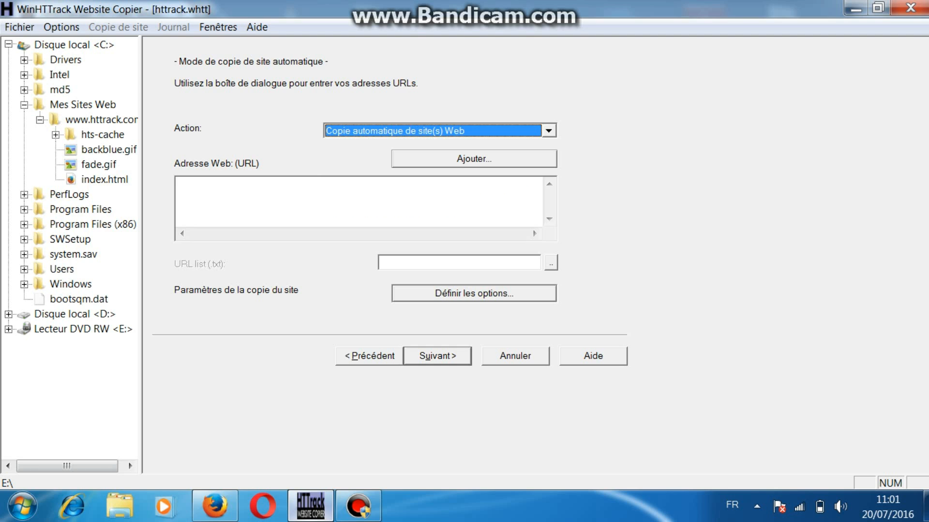
Step: Switch to Firefox and open the Blog page linked from the HTTrack website
left_click(856, 8)
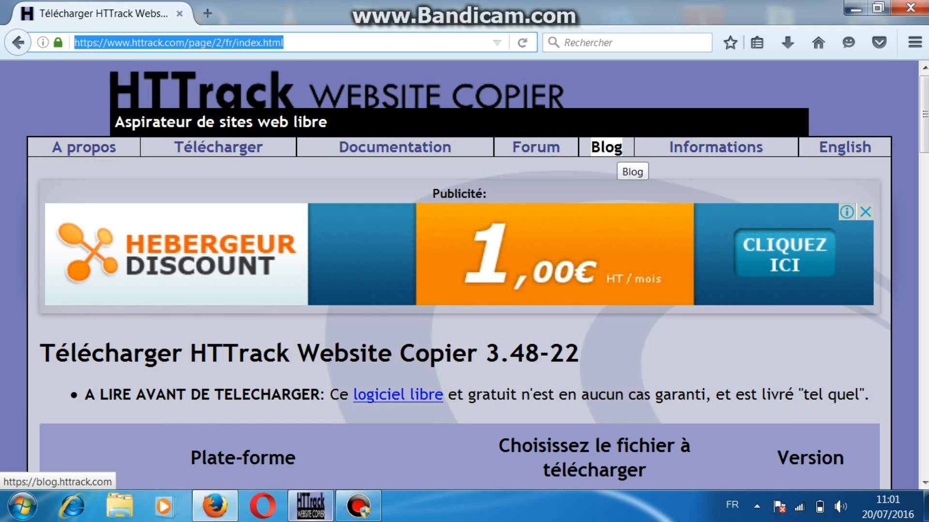
left_click(311, 506)
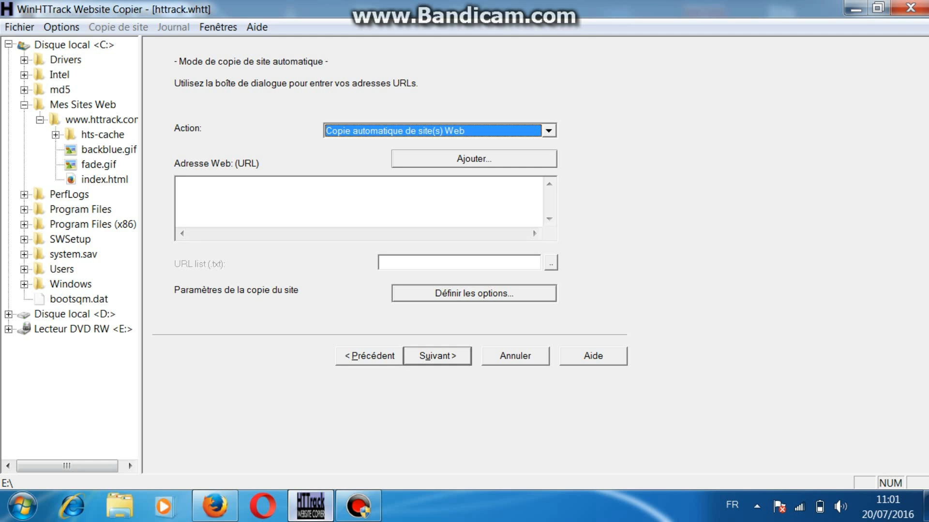
left_click(856, 8)
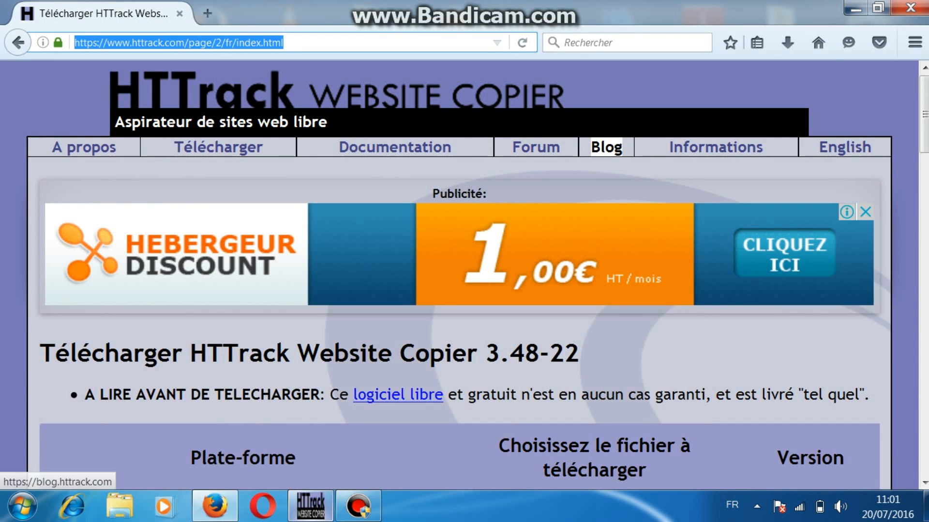
left_click(606, 147)
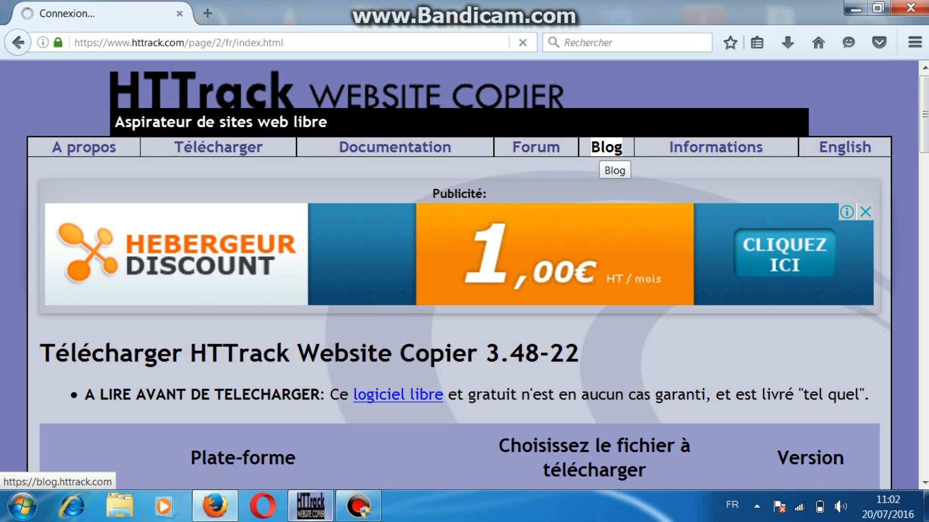
scroll(465, 271, "down", 10)
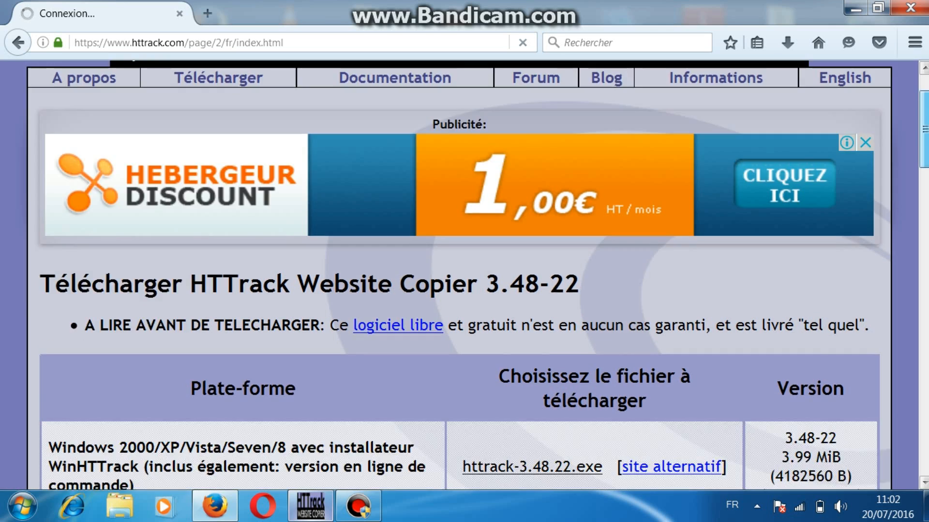
left_click_drag(925, 254, 924, 115)
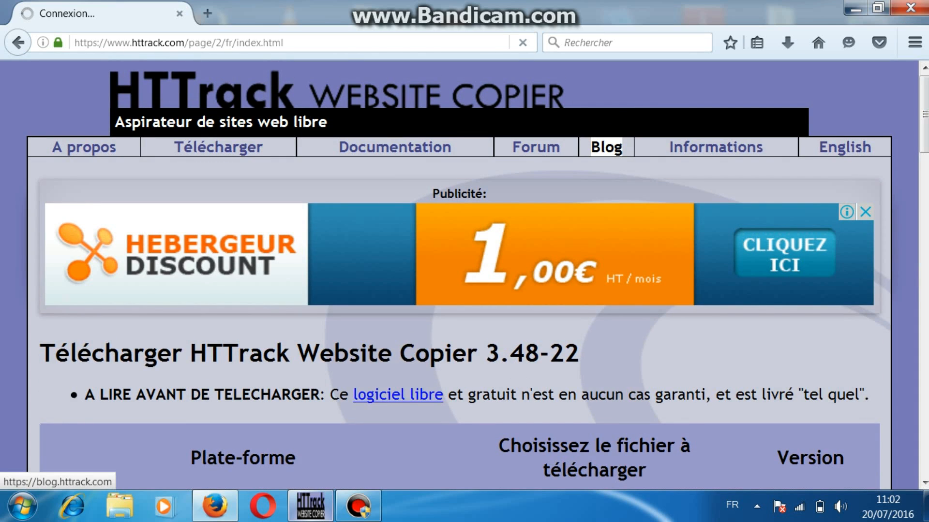
Step: Highlight the blog subdomain and the full domain blog.httrack.com in the page's address
right_click(613, 145)
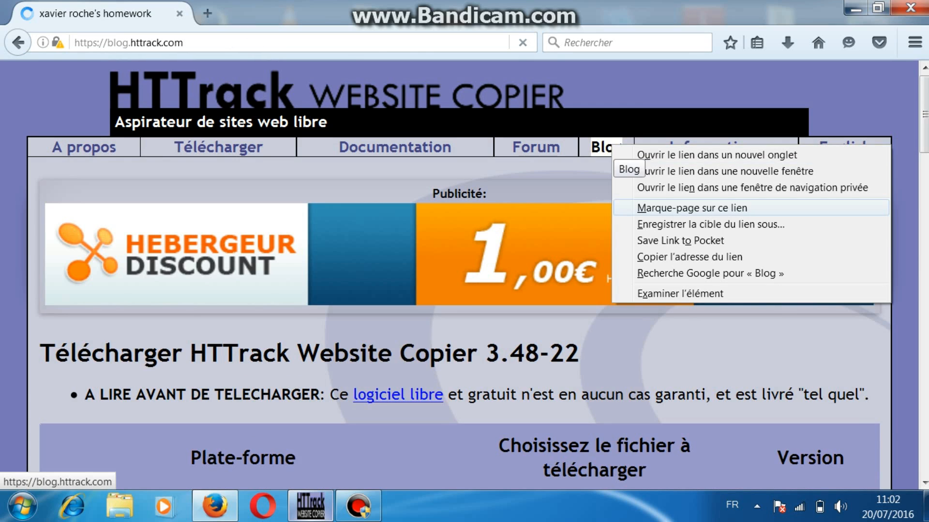
left_click(339, 42)
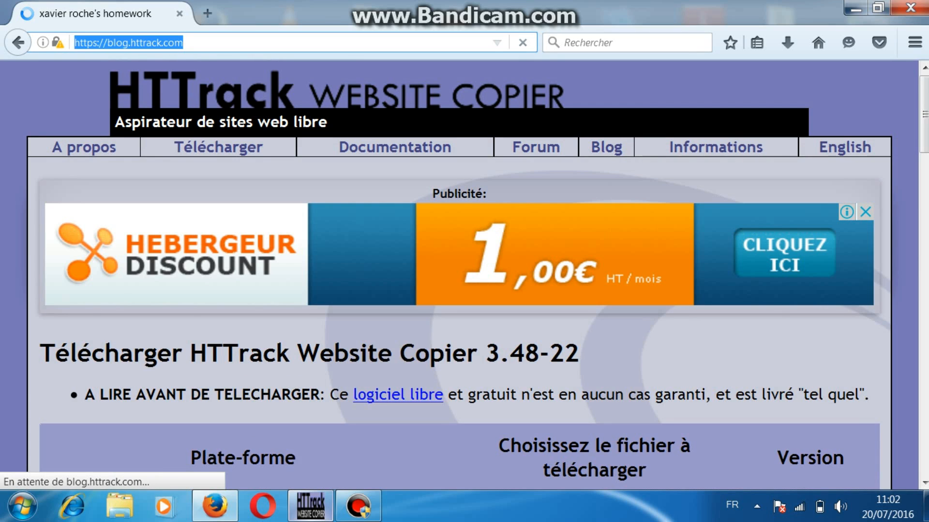
left_click(129, 43)
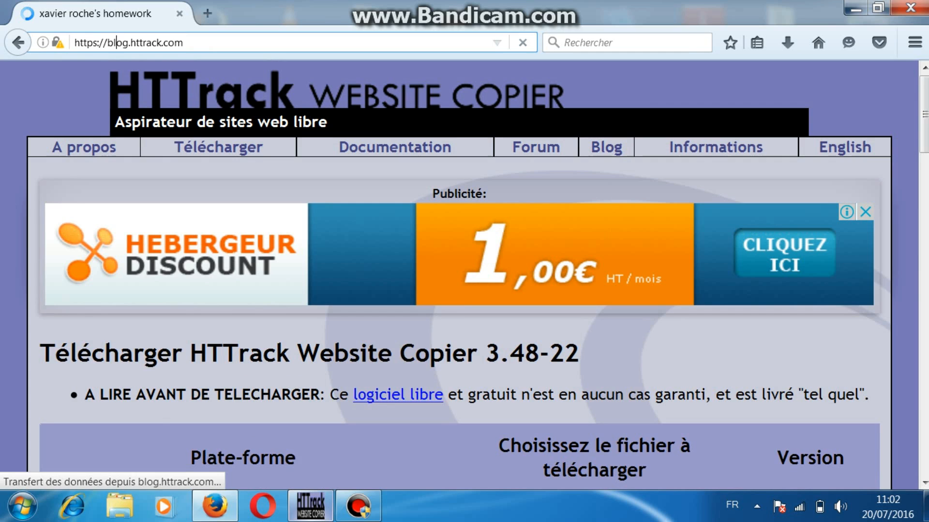
left_click_drag(129, 43, 107, 42)
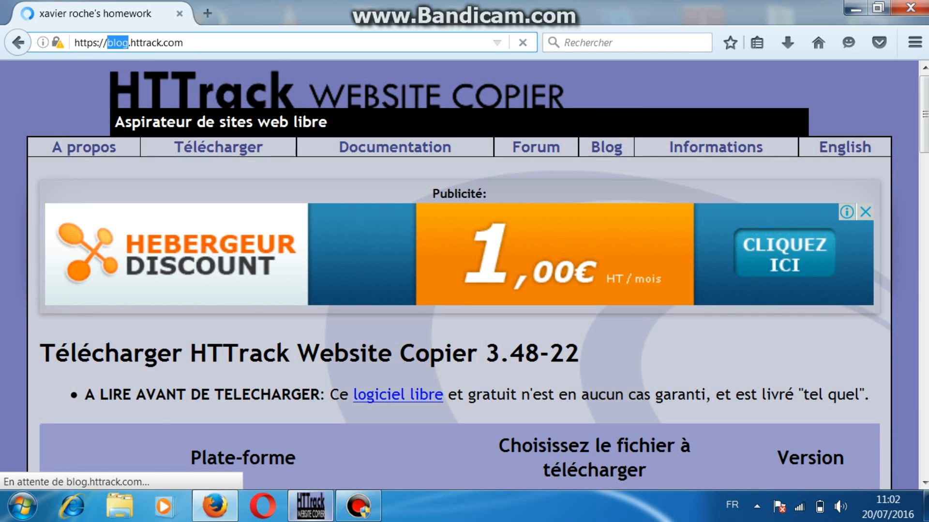
left_click(183, 42)
left_click_drag(182, 42, 107, 43)
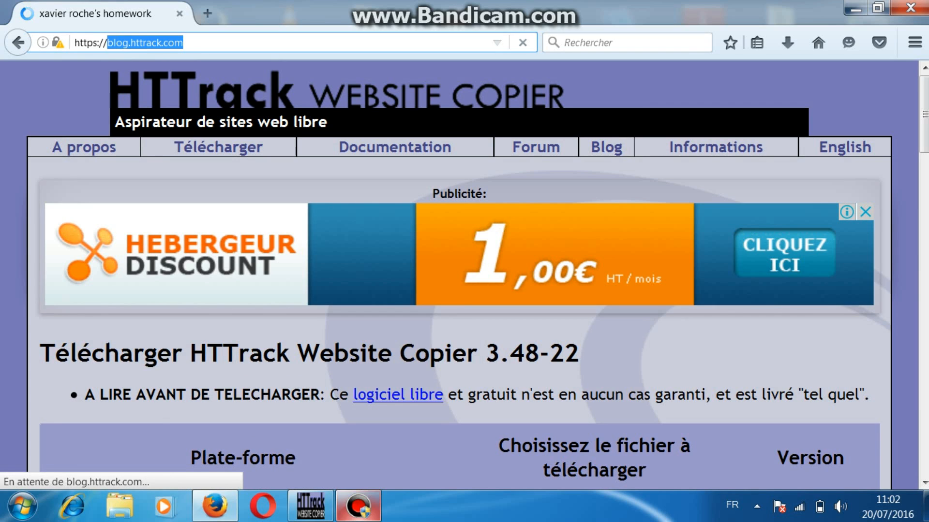
Step: Back in WinHTTrack, revisit the list of copy actions and keep "Copie automatique de site(s) Web"
left_click(311, 507)
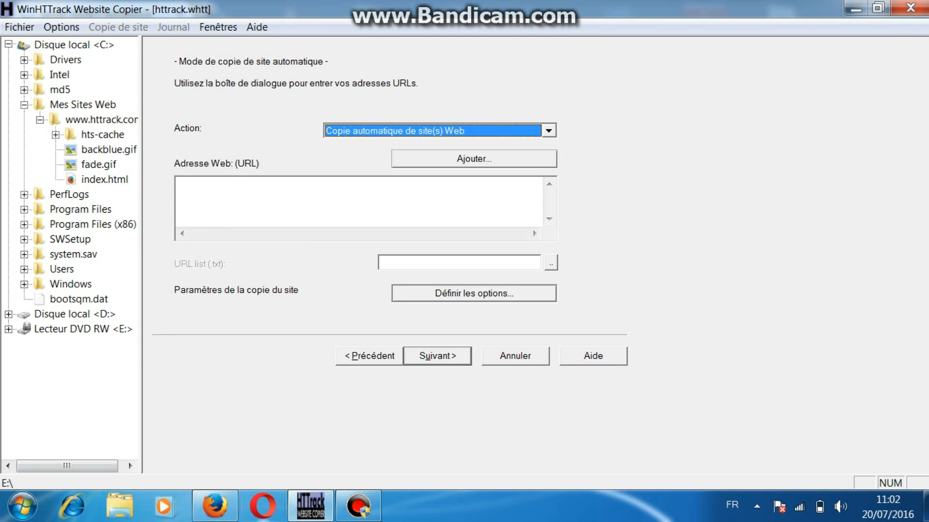
left_click(215, 506)
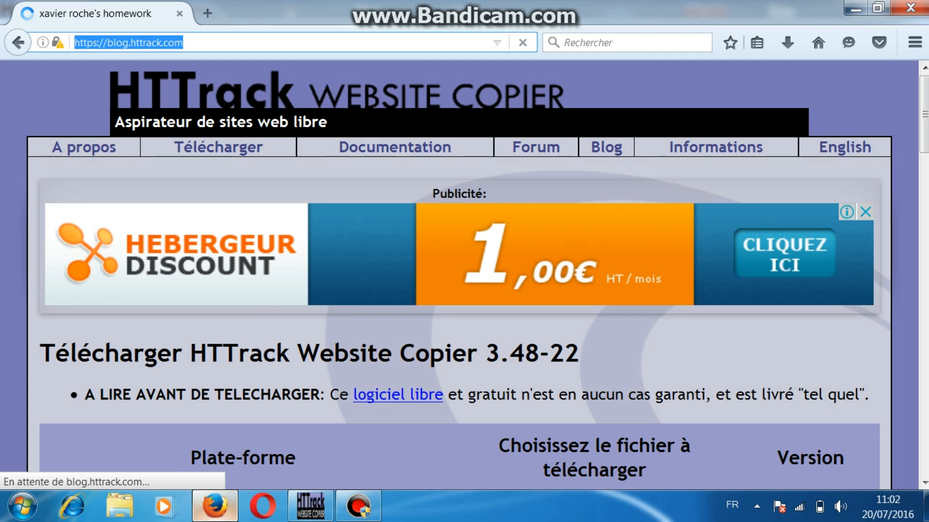
left_click(311, 507)
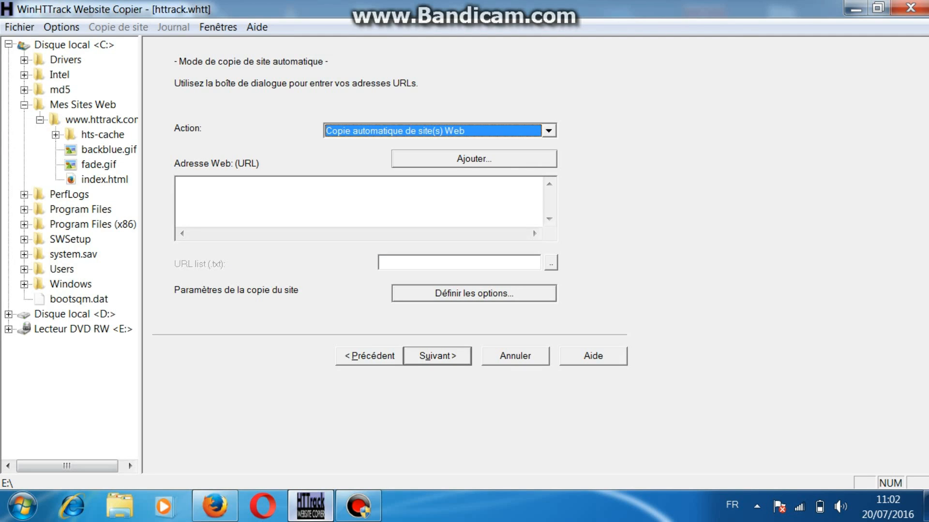
left_click(377, 131)
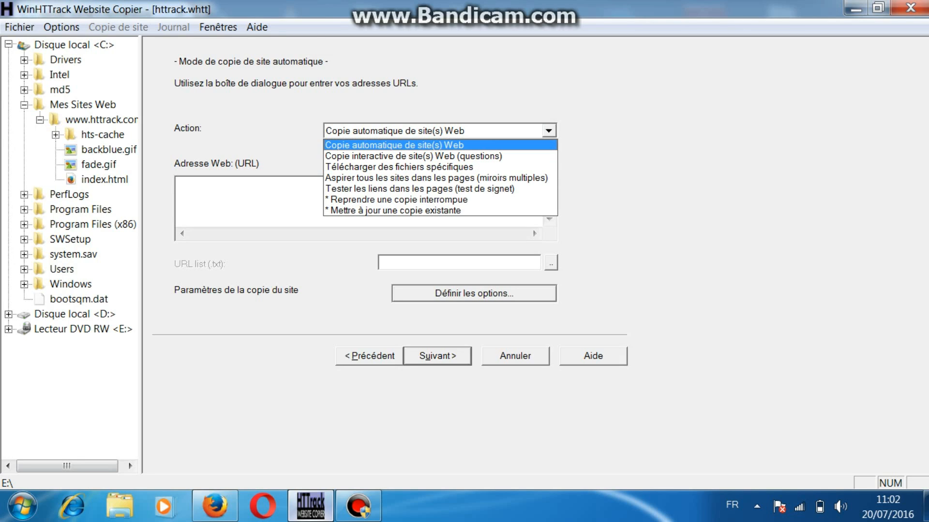
left_click(394, 145)
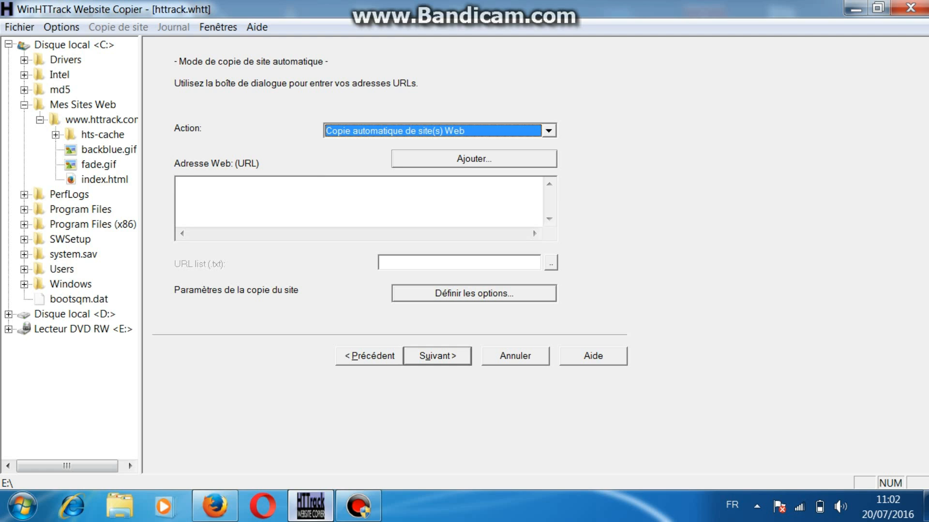
left_click(179, 184)
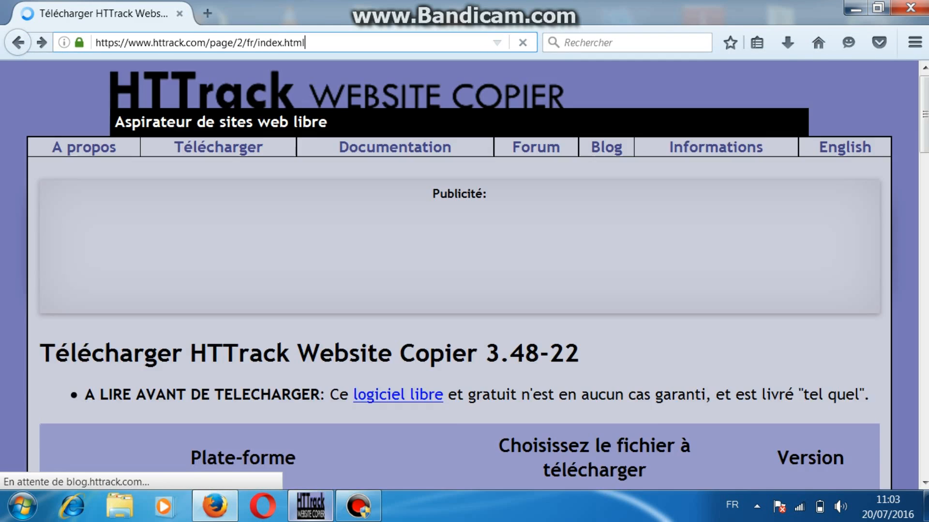
left_click_drag(207, 42, 129, 42)
key("ctrl+c")
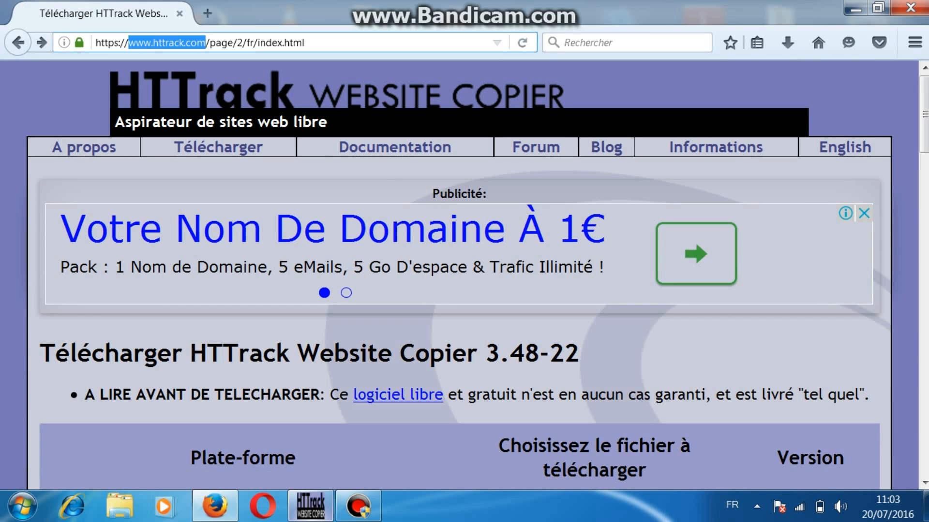
left_click(856, 8)
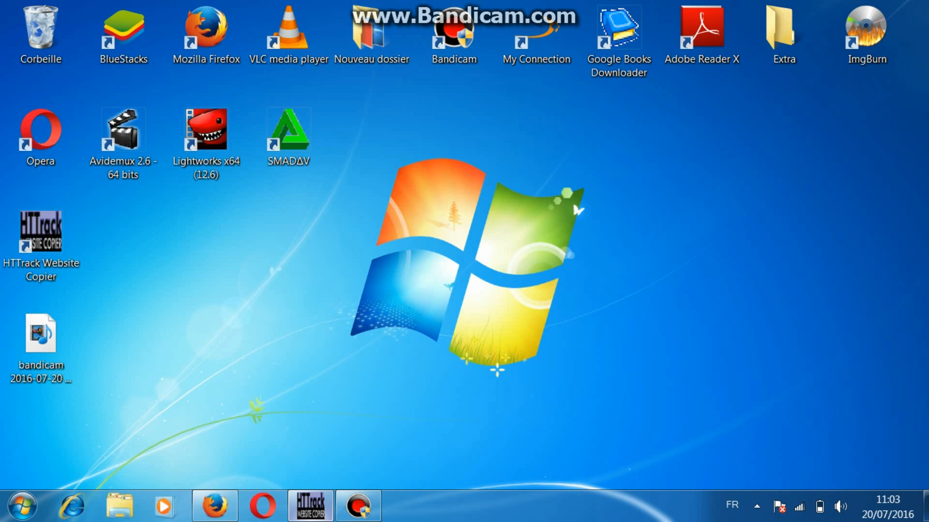
left_click(310, 507)
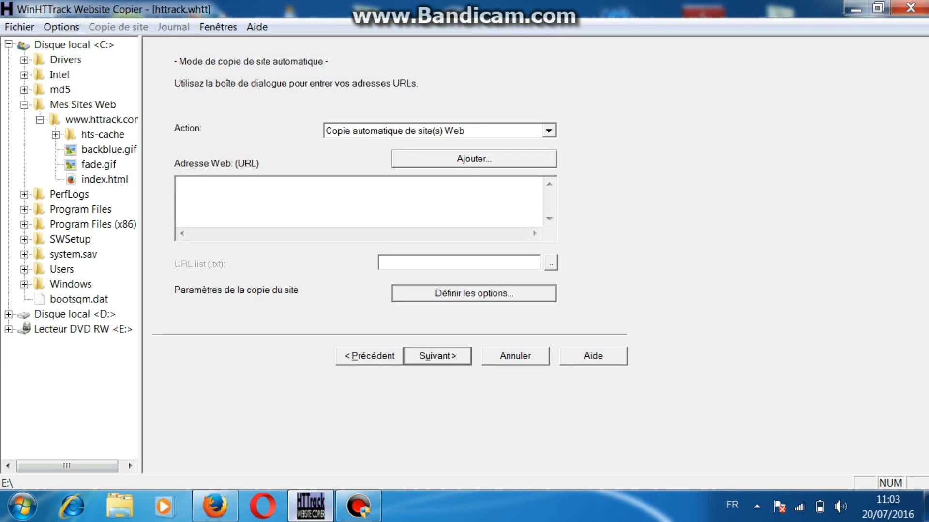
right_click(327, 179)
left_click(353, 249)
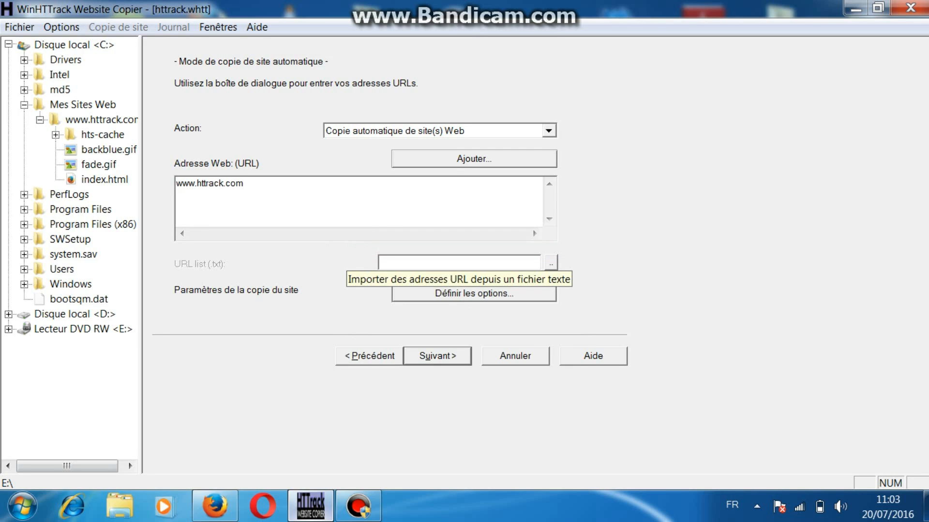
key("ctrl+a")
key("ctrl+c")
key("Delete")
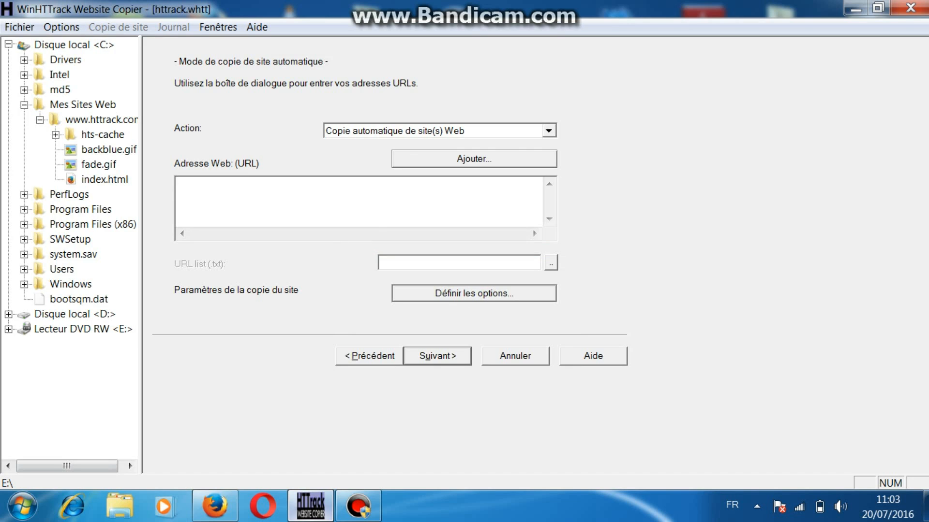
left_click(474, 159)
right_click(480, 178)
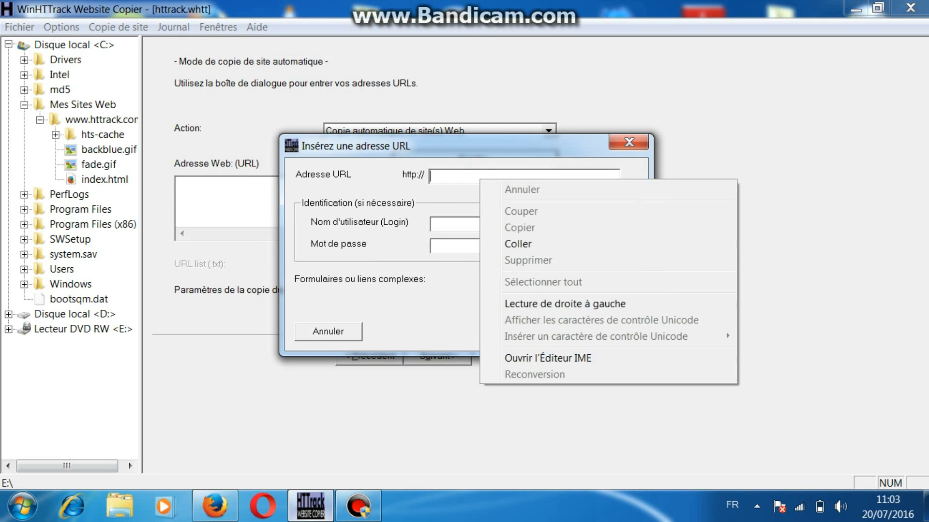
left_click(517, 244)
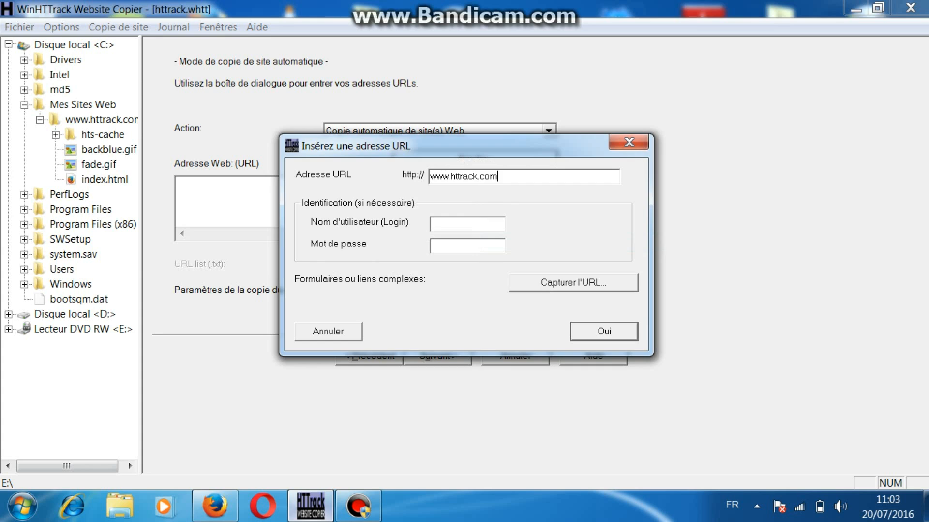
left_click(602, 331)
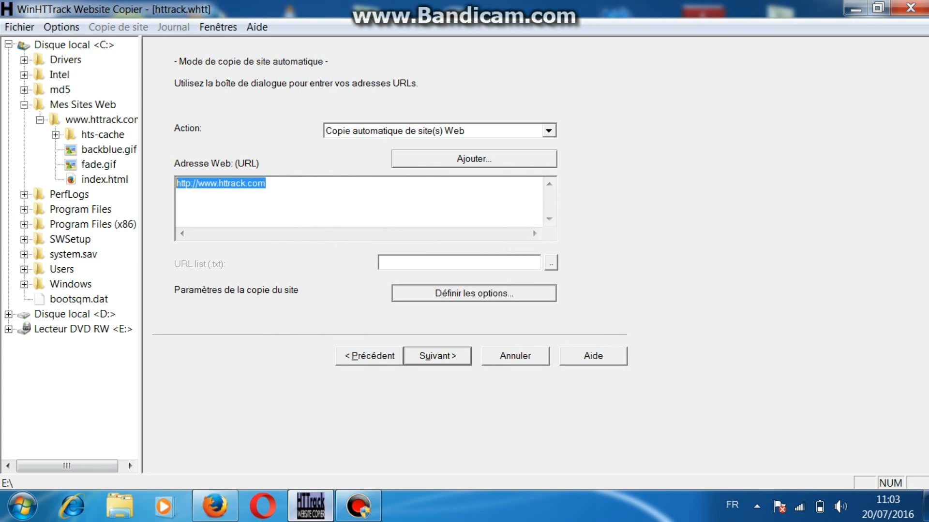
left_click(459, 263)
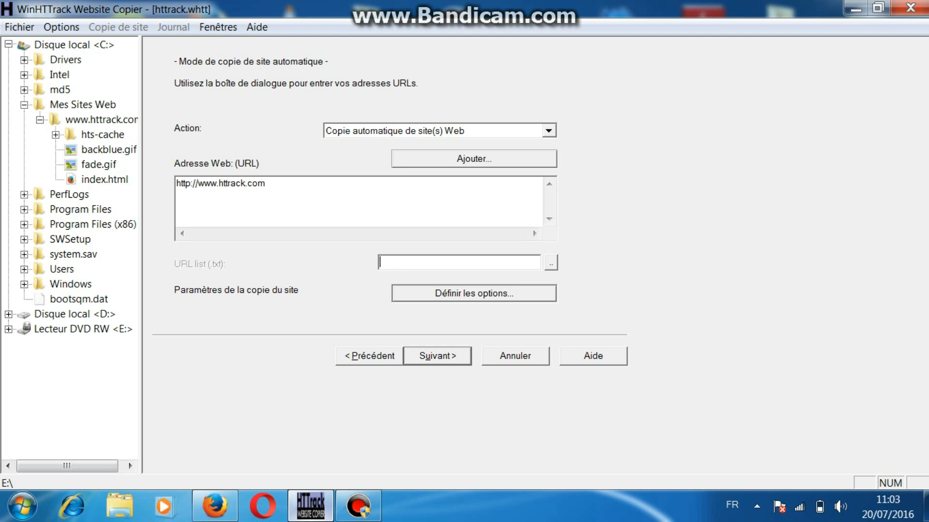
Step: In the site copy options, set the filter rules to include the image, archive, and video and audio file groups
left_click(474, 294)
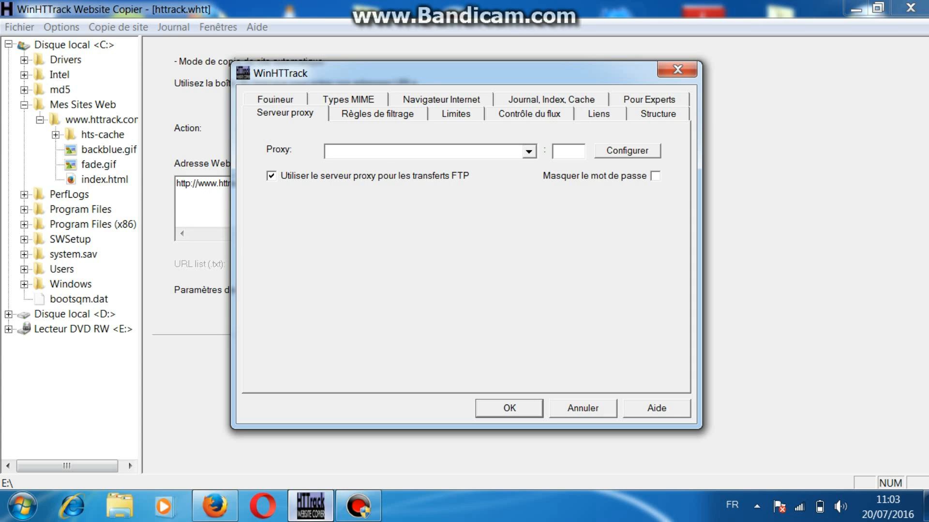
left_click(377, 114)
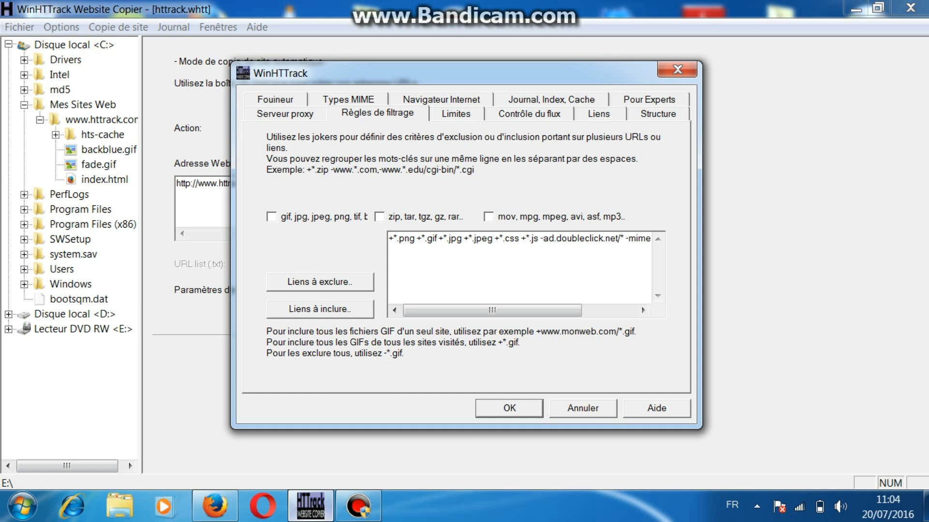
left_click(271, 216)
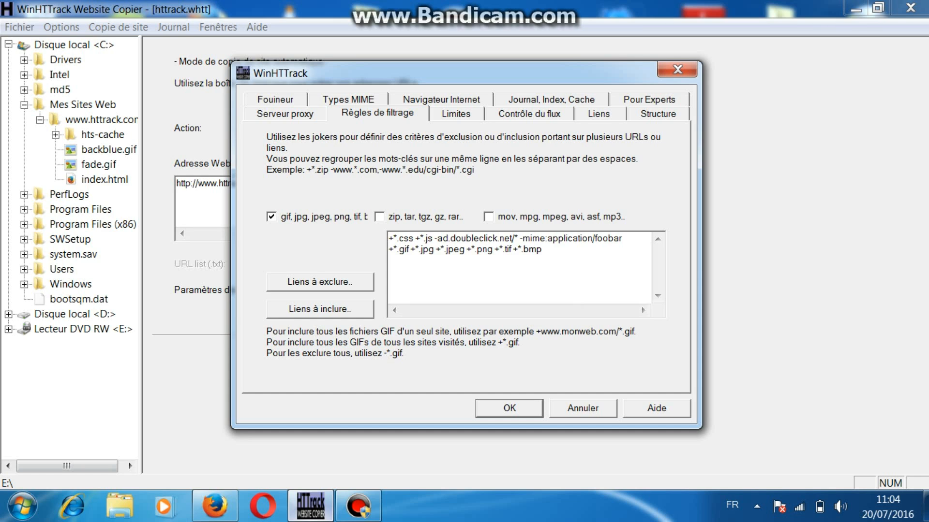
left_click(379, 216)
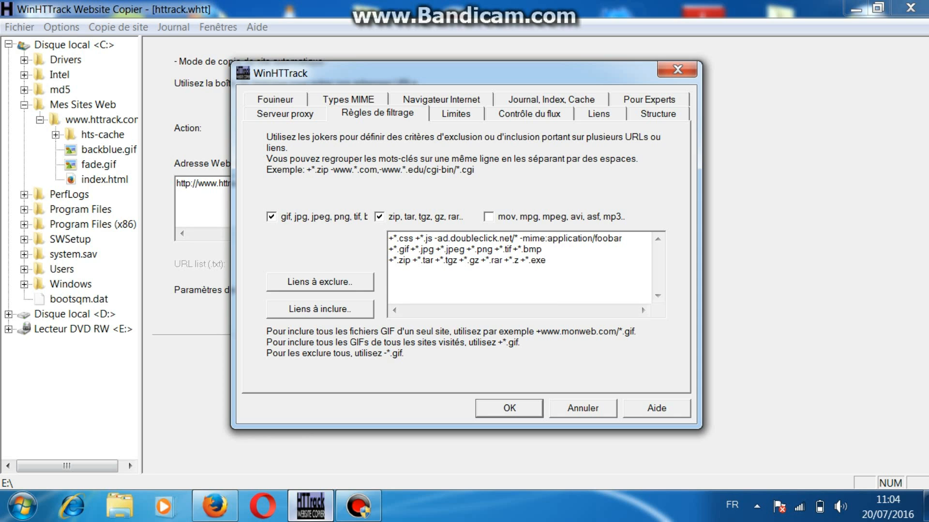
left_click(489, 216)
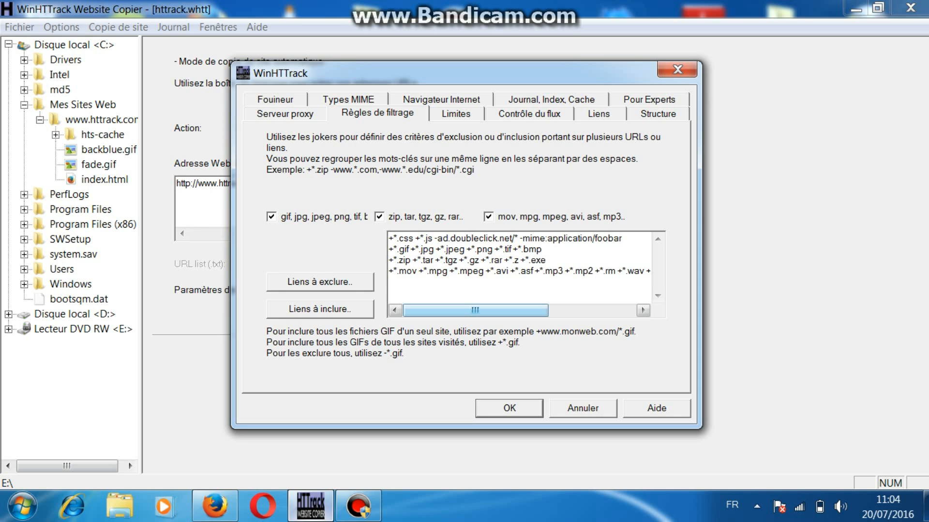
Step: Examine the included file extensions from *.exe to +*.wmv, and try starting another + rule after the last one
left_click_drag(547, 260, 526, 260)
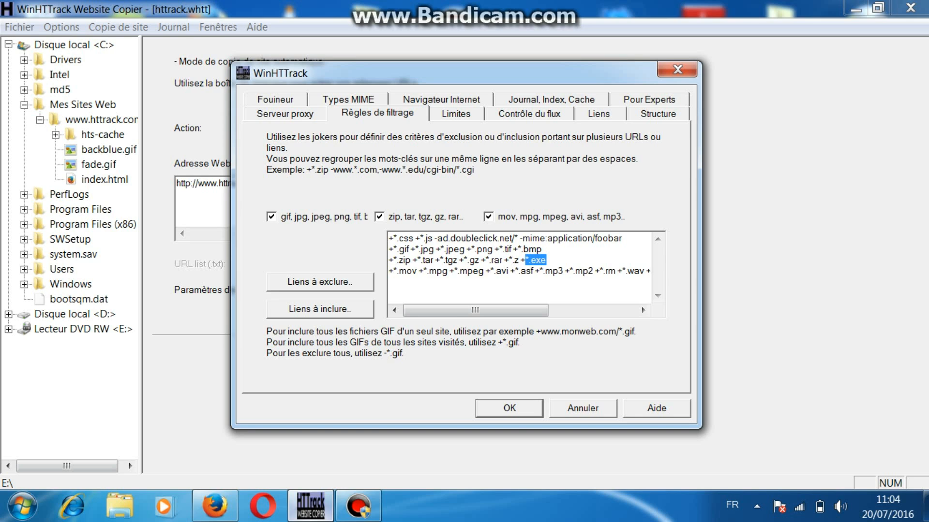
left_click_drag(507, 310, 596, 310)
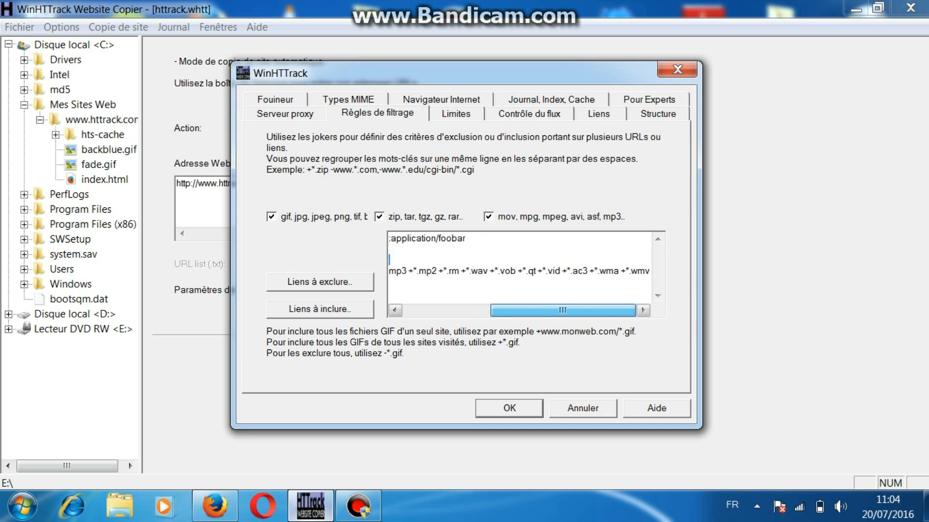
left_click(650, 271)
type("+")
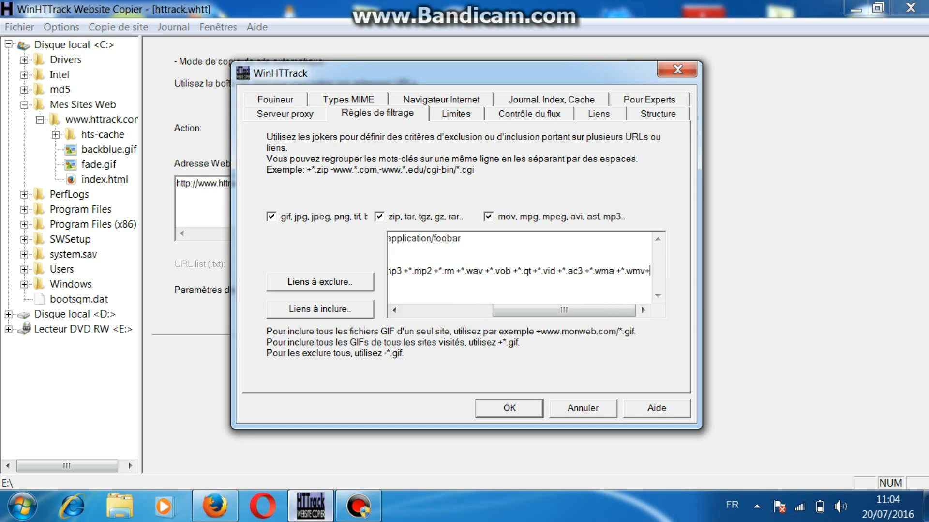
key("BackSpace")
key("Home")
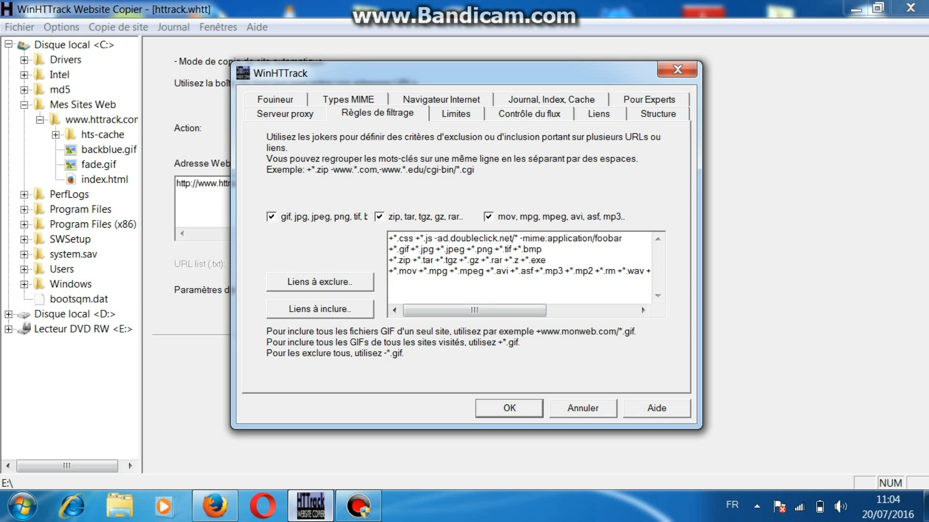
Step: Start a new line in the filter rules that includes PDF and Word files with +*.pdf+*.docx+*.doc
key("Down")
type("+*")
type("pdf+*.docx+*.doc+*.pptx+*.")
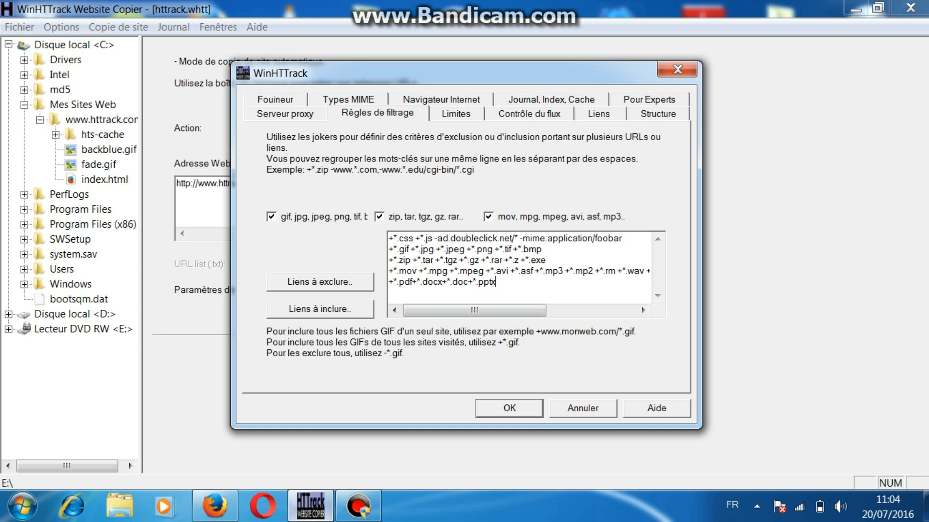
type("ppt+*.xls+*.xlsx")
Step: Extend the document filter line with the PowerPoint and Excel rules +*.pptx+*.ppt+*.xls+*.xlsx
left_click(511, 282)
left_click(493, 311)
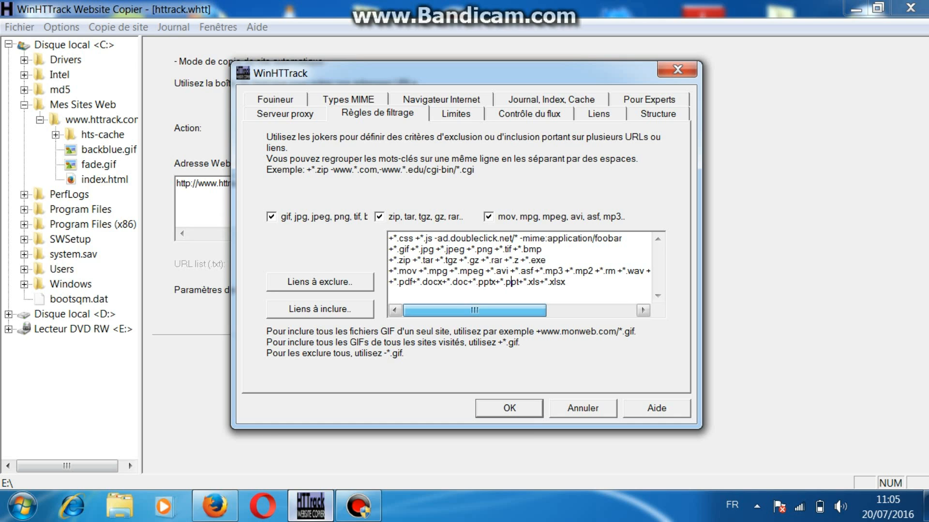
Step: Add the video rules +*.mp4+*.flv after +*.wmv in the filter rules and accept the site copy options
left_click_drag(567, 282, 389, 238)
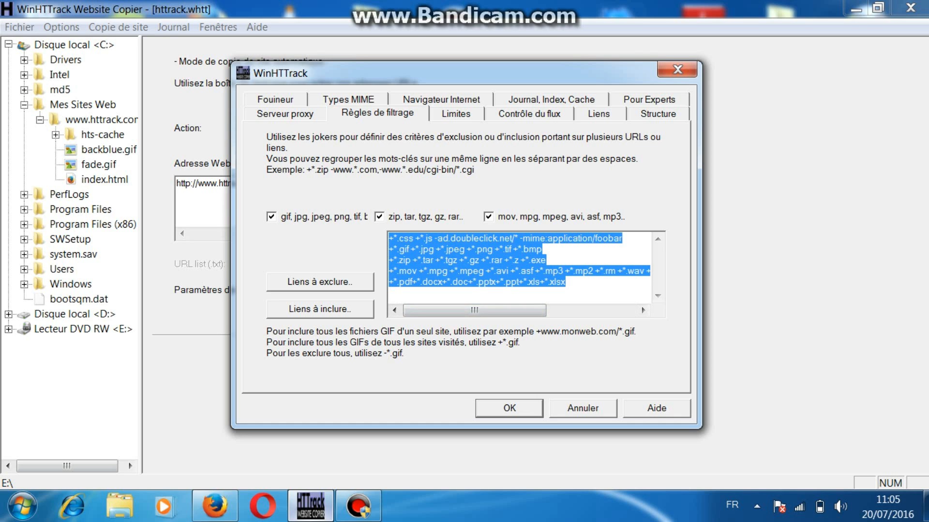
left_click_drag(567, 283, 388, 238)
left_click_drag(474, 311, 563, 310)
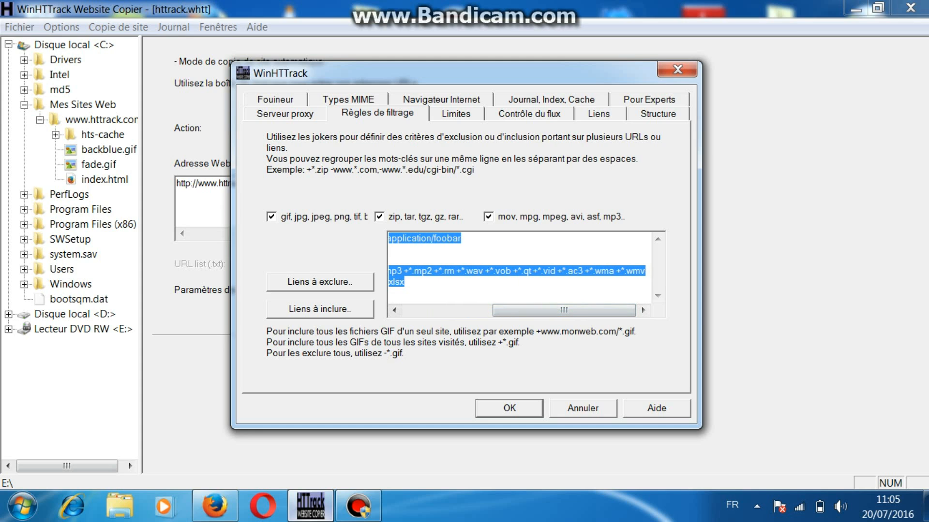
left_click(646, 272)
key("Delete")
key("Delete")
key("Delete")
key("Delete")
key("Delete")
type("+*.mp")
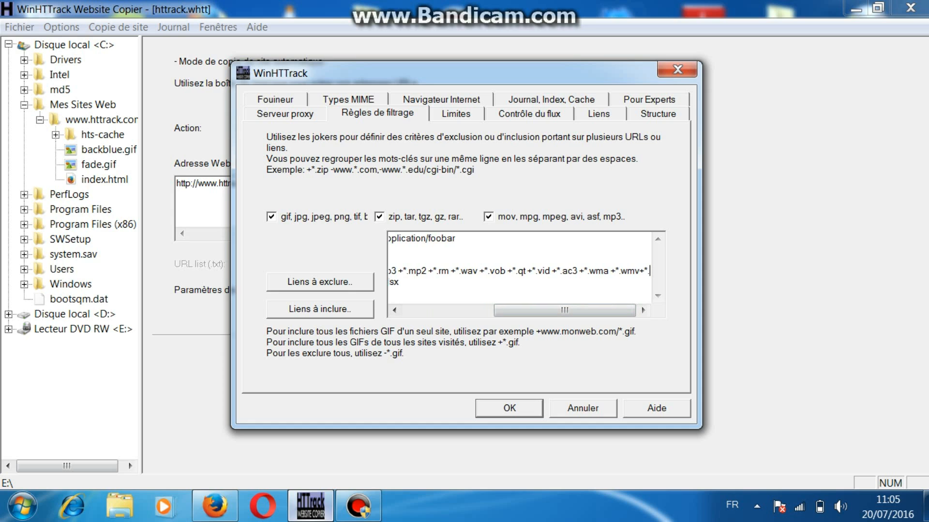
type("4+")
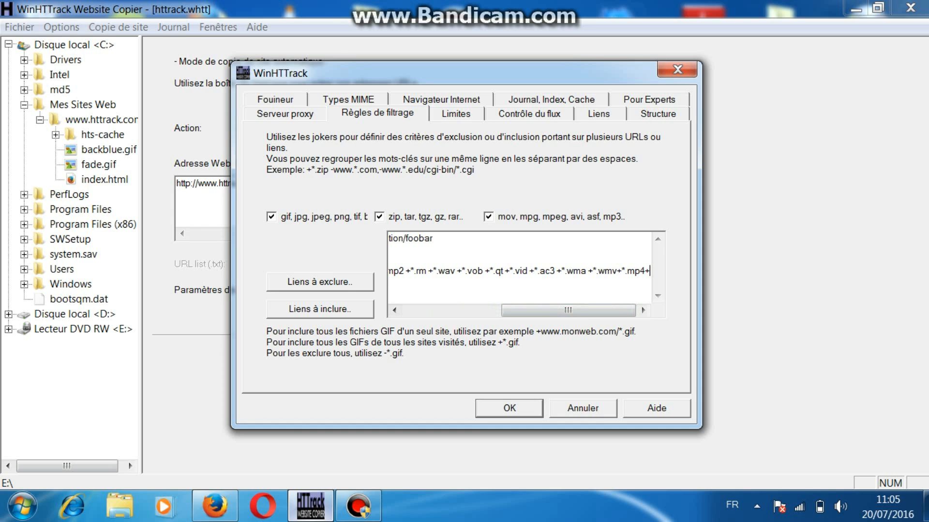
type("*.flv")
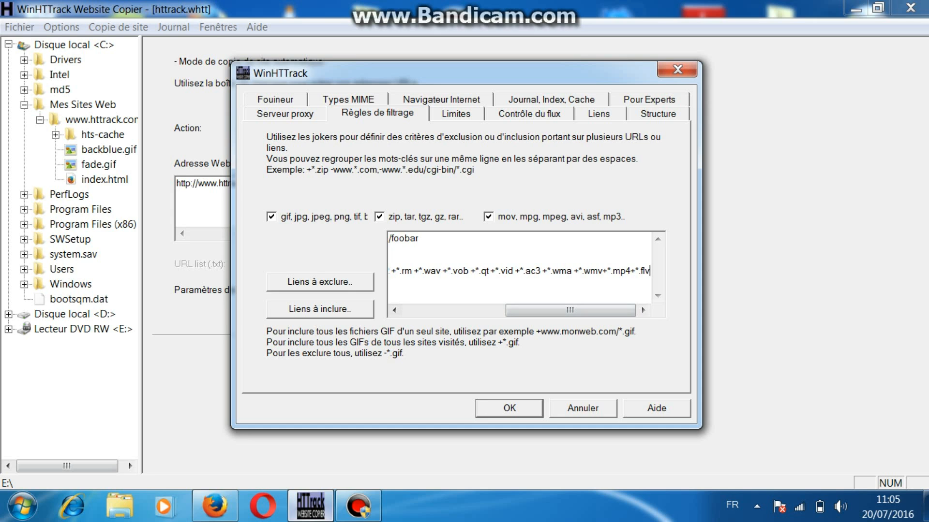
key("Return")
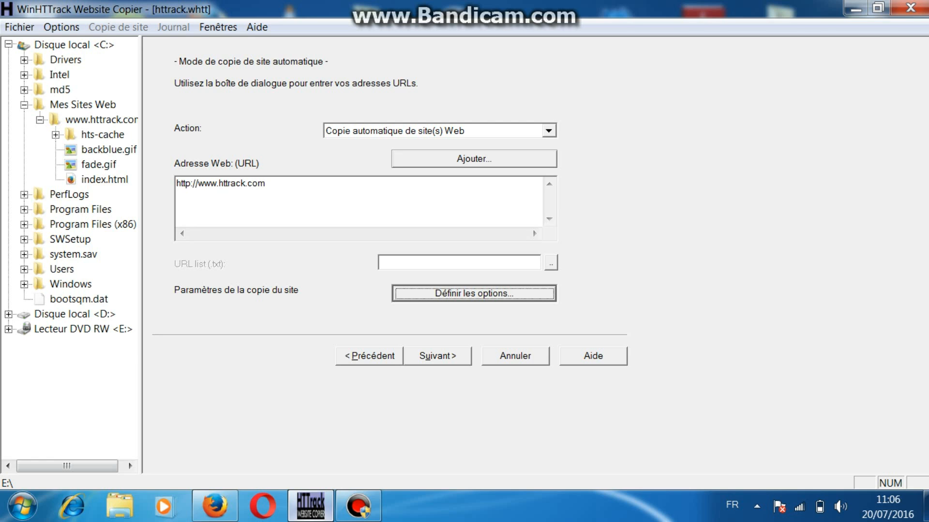
Step: Continue to the connection settings and start the site copy immediately, without using remote access
key("alt+u")
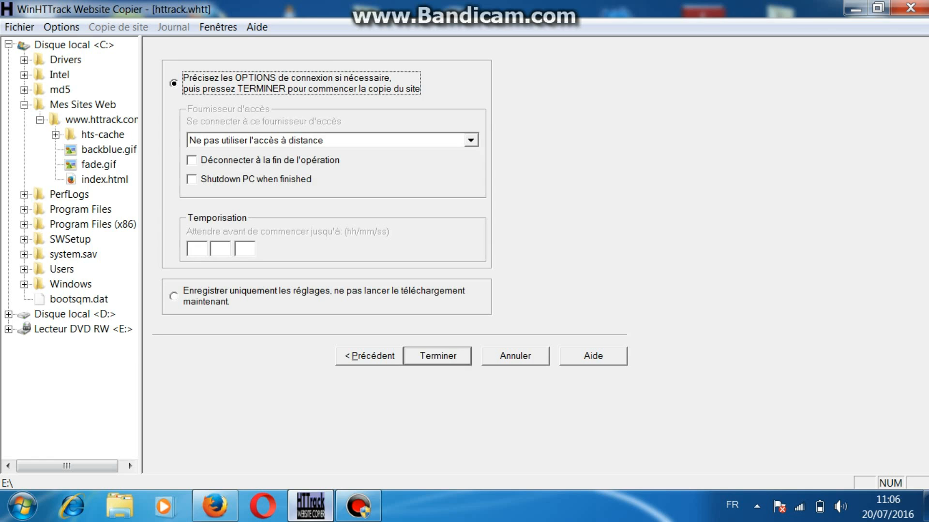
key("Return")
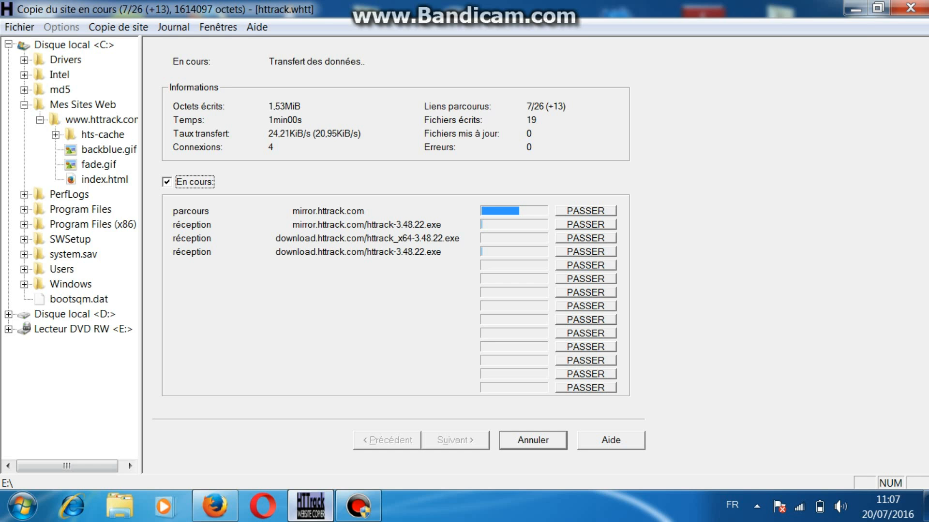
left_click(358, 507)
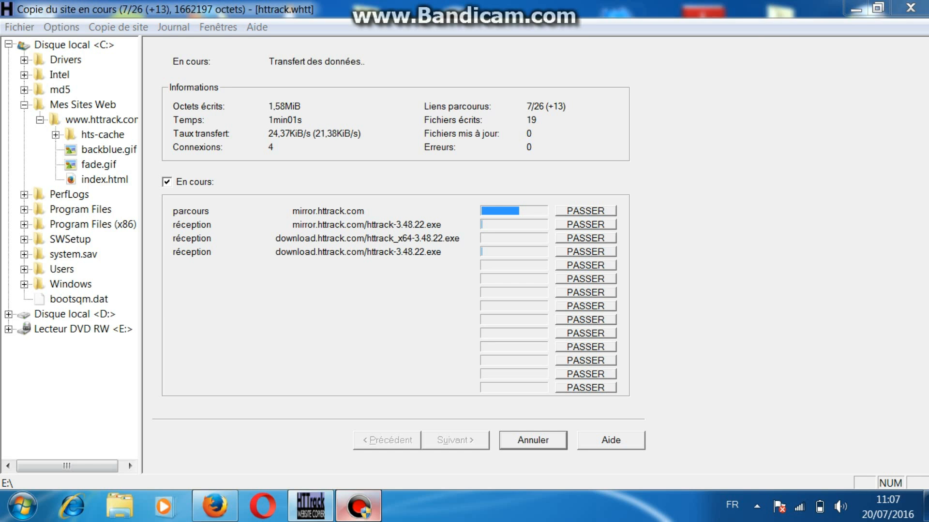